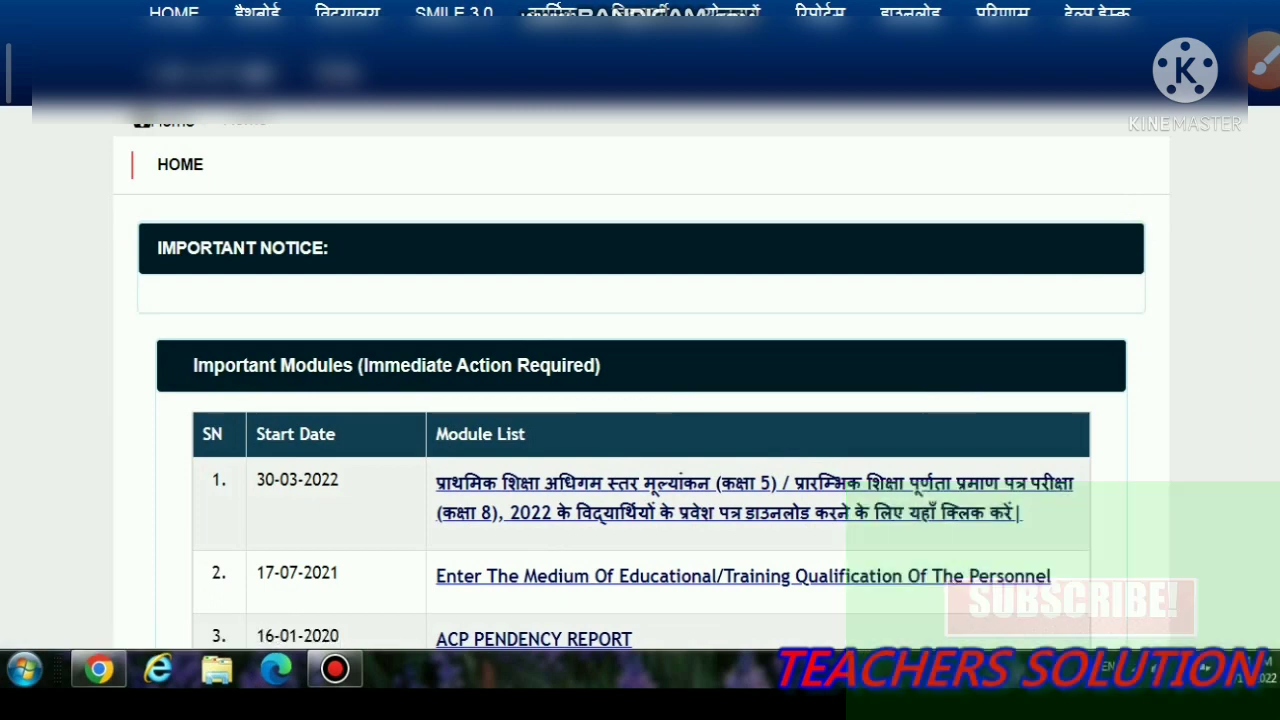
Open the class 5 and 8 exam portal from the important modules list and mark its school login link with a red arrow.
left_click(632, 524)
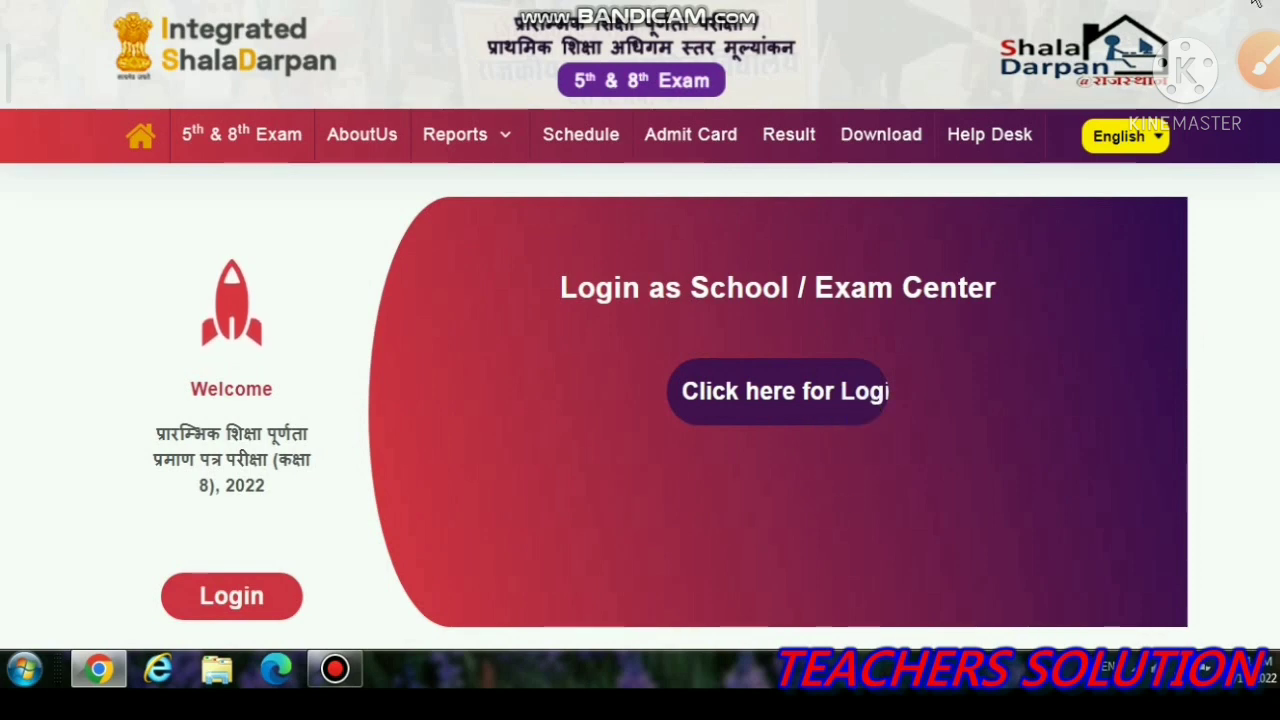
left_click(1254, 2)
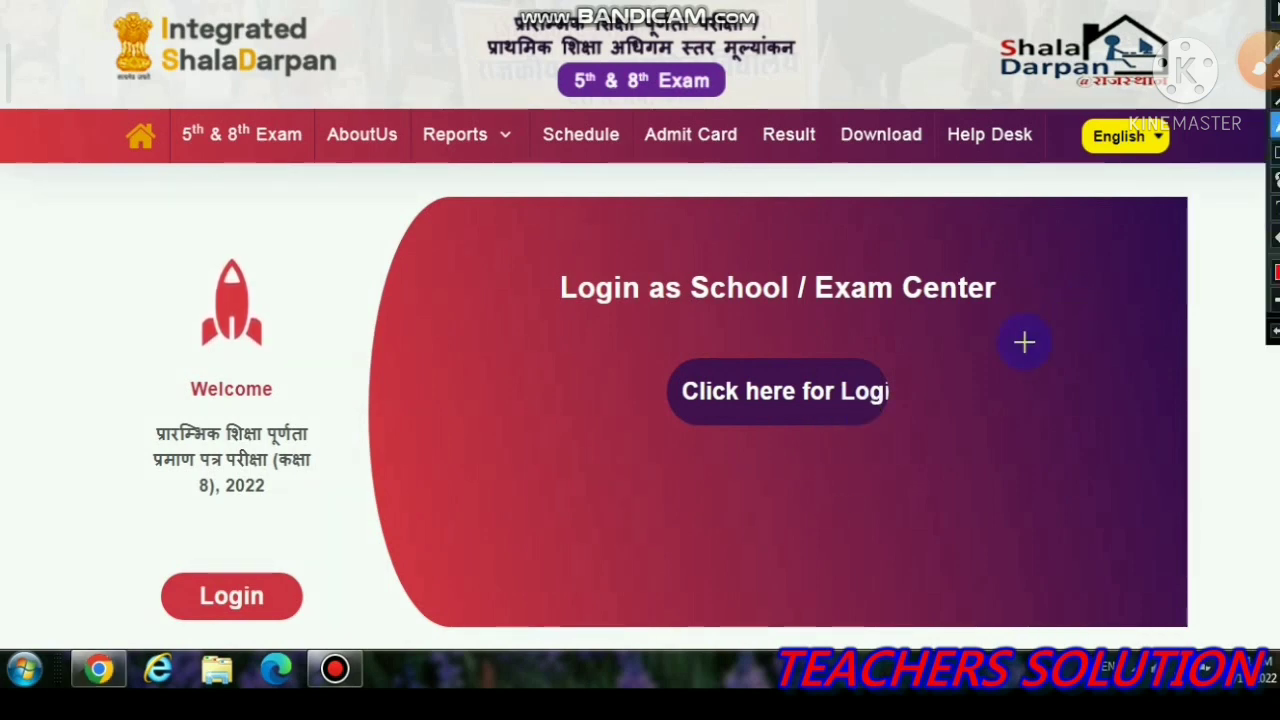
mouse_move(993, 341)
left_mouse_down()
mouse_move(846, 380)
mouse_move(835, 400)
left_mouse_up()
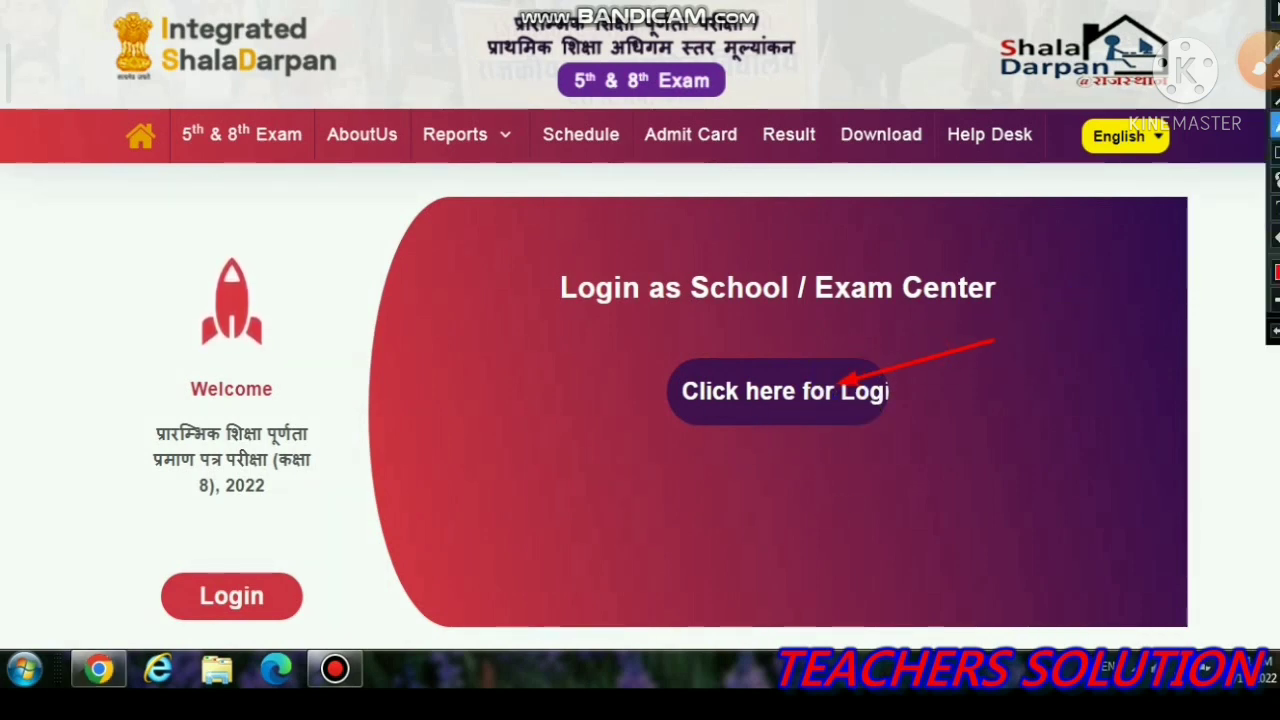
left_click(560, 4)
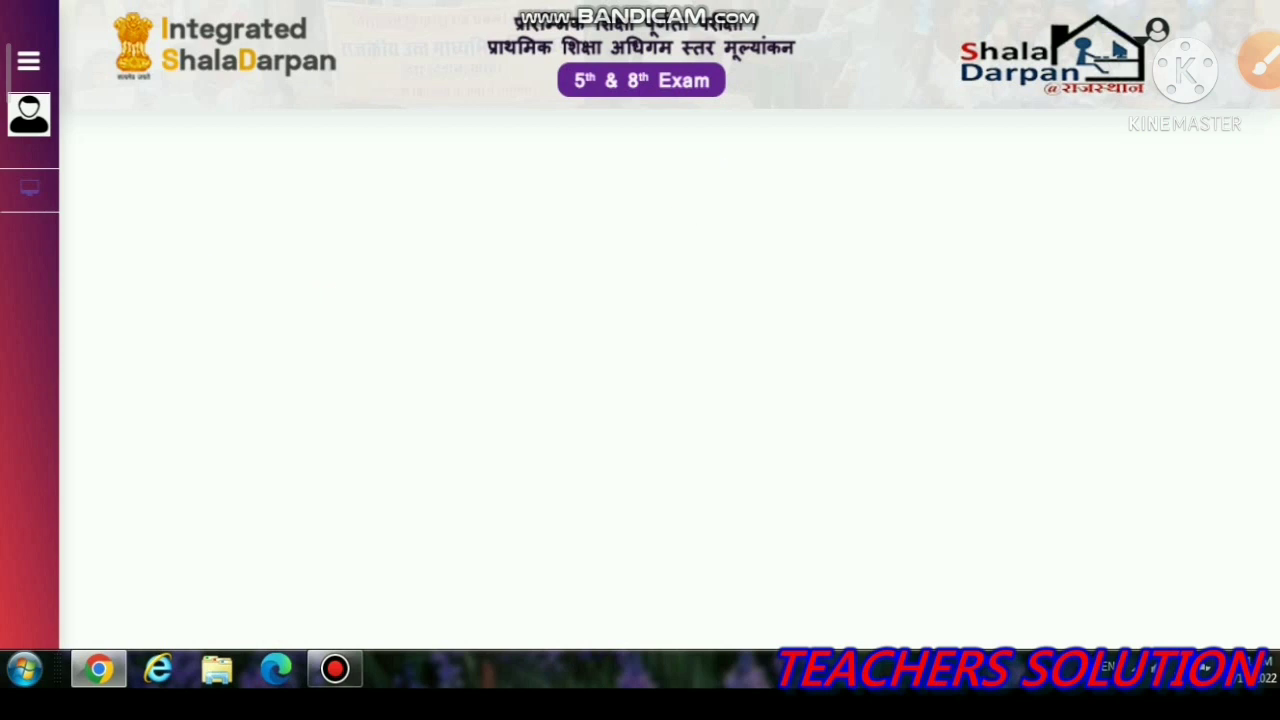
Mark the Exam Activity icon with a red arrow and open the Sessional Marks Entry page.
left_click(1248, 3)
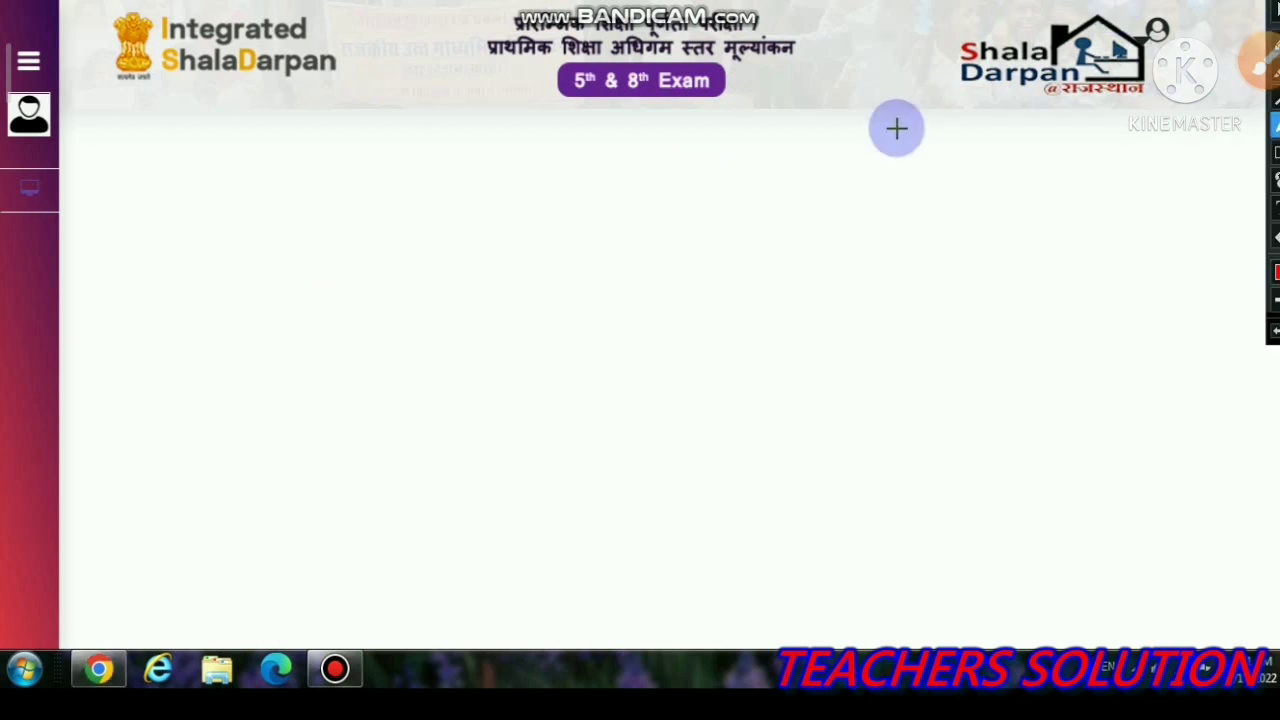
left_click_drag(102, 177, 36, 186)
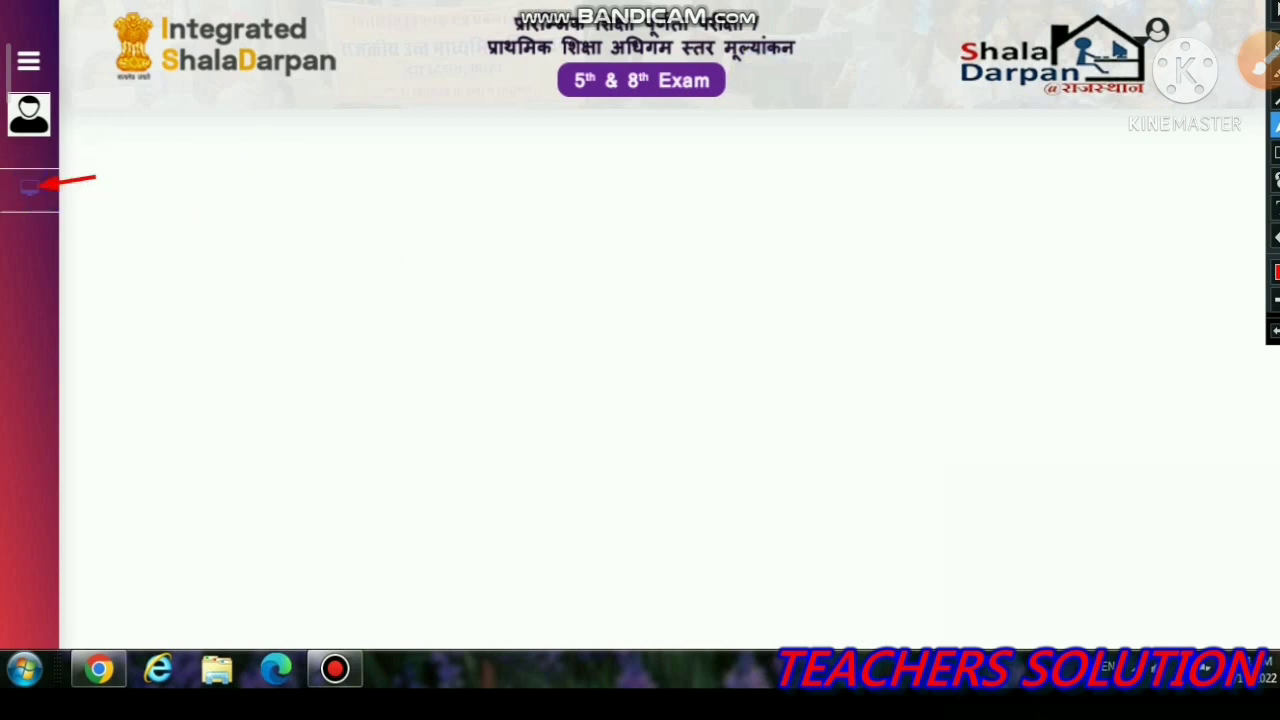
mouse_move(26, 186)
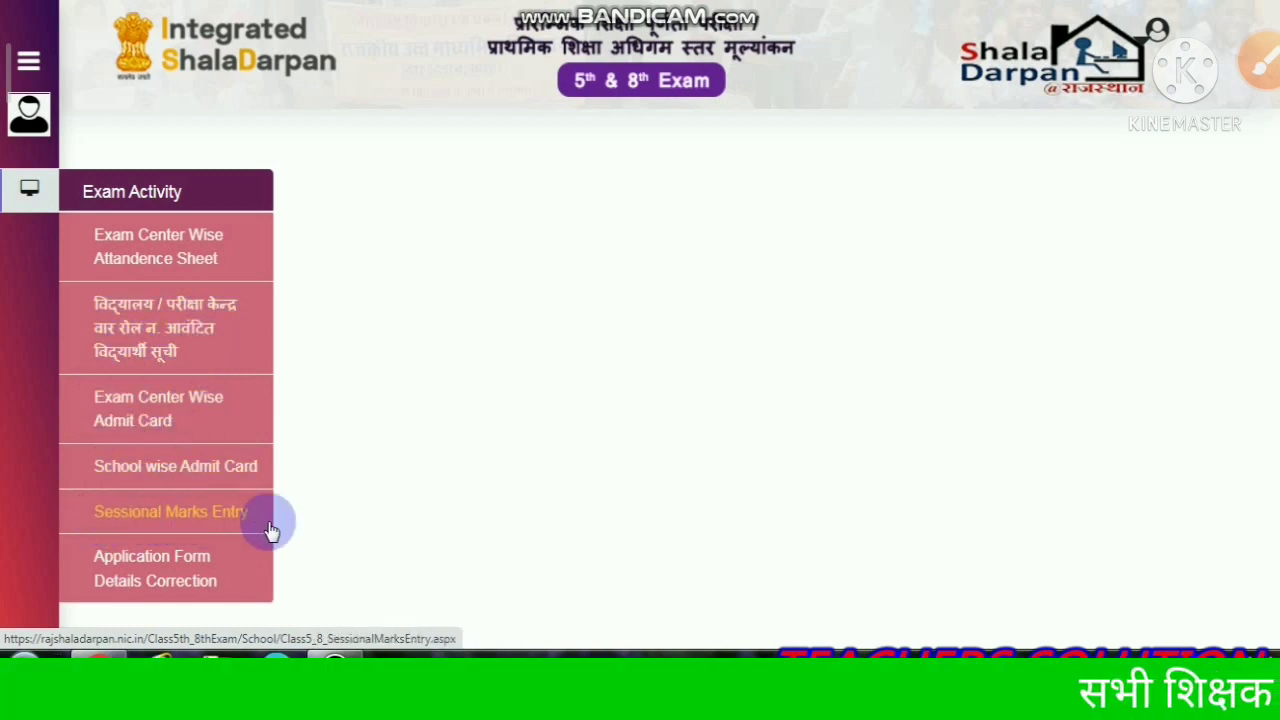
left_click(166, 525)
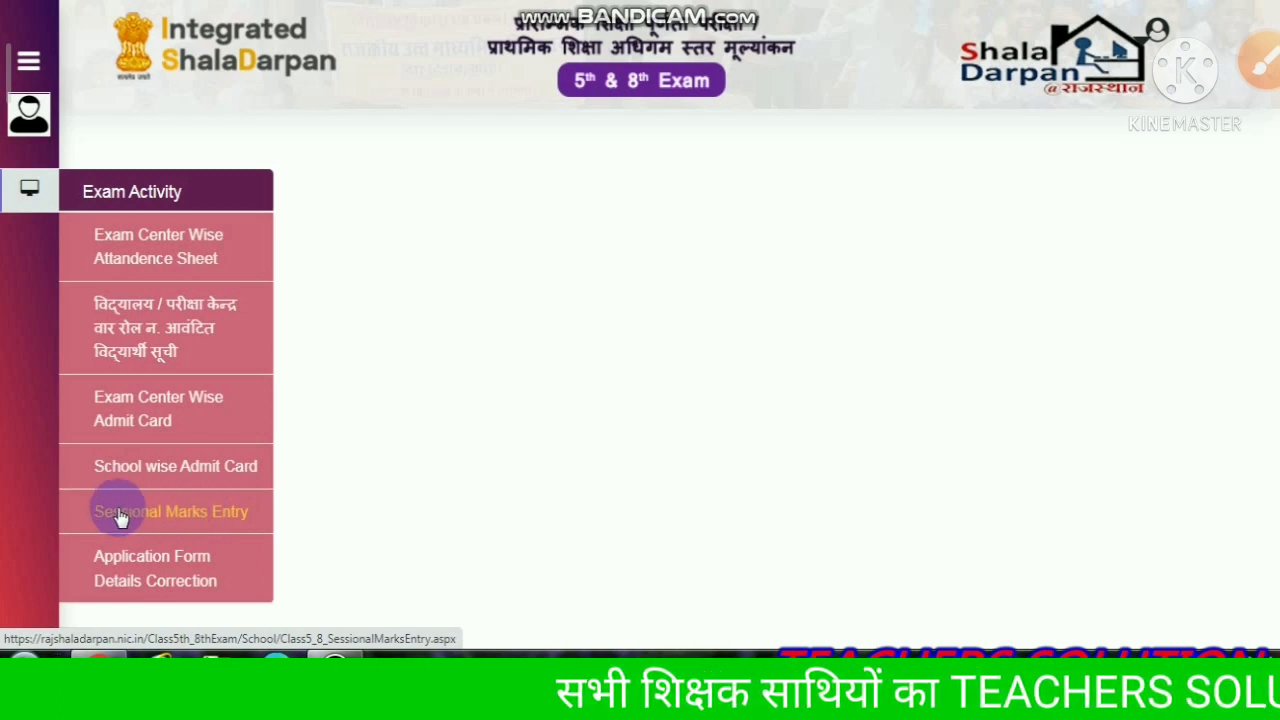
left_click(150, 518)
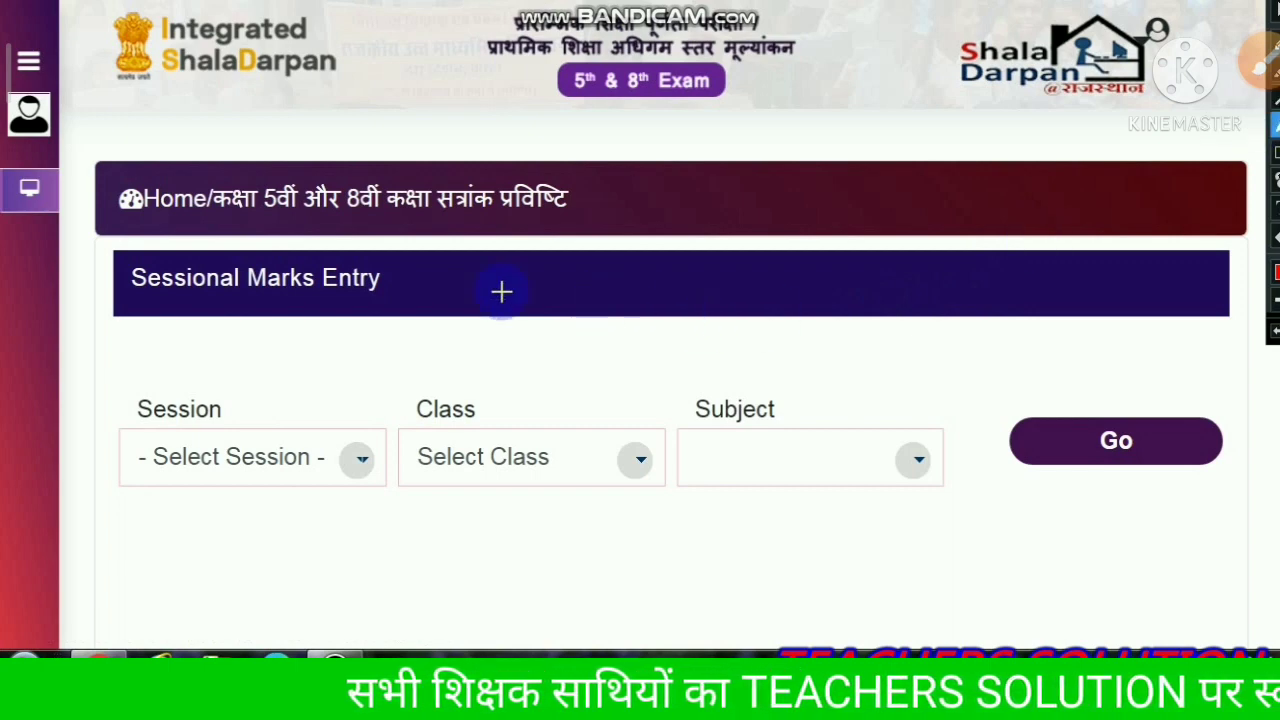
Underline the page path and Sessional Marks Entry heading in red and draw arrows to Session, Class, Subject and Go.
left_click_drag(128, 223, 575, 217)
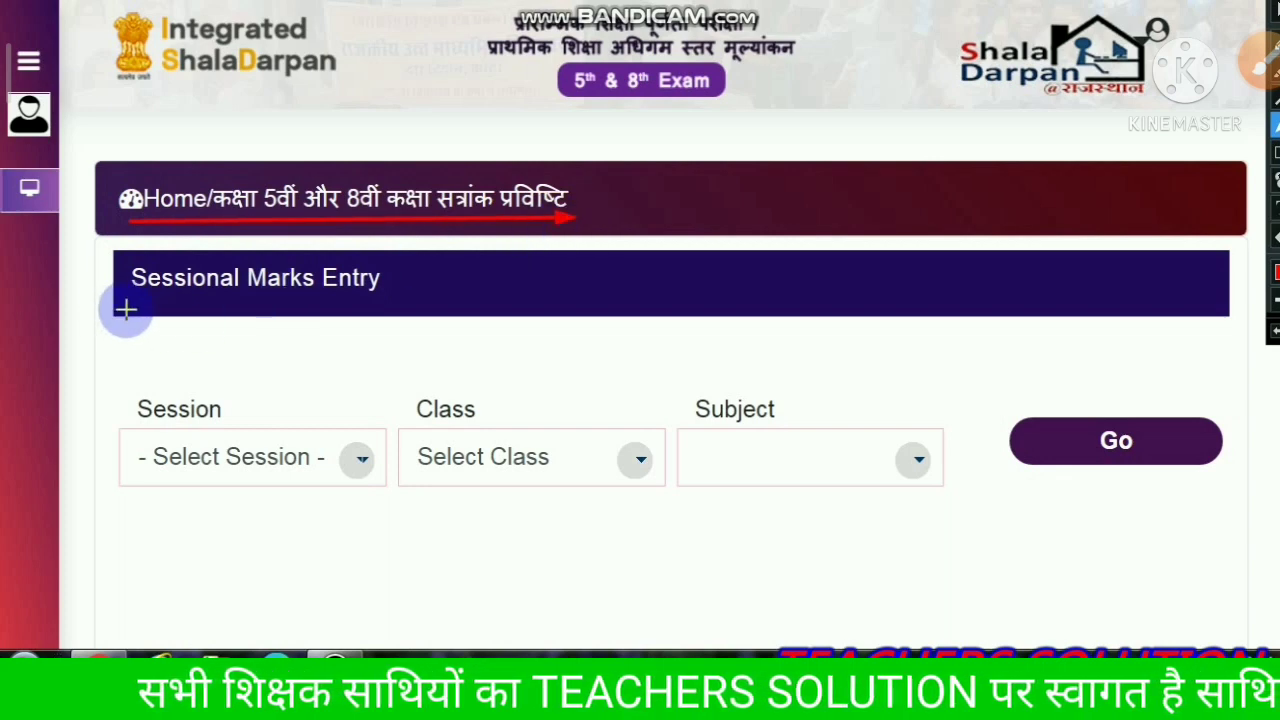
left_click_drag(125, 307, 370, 307)
left_click_drag(162, 391, 225, 441)
left_click_drag(443, 380, 496, 441)
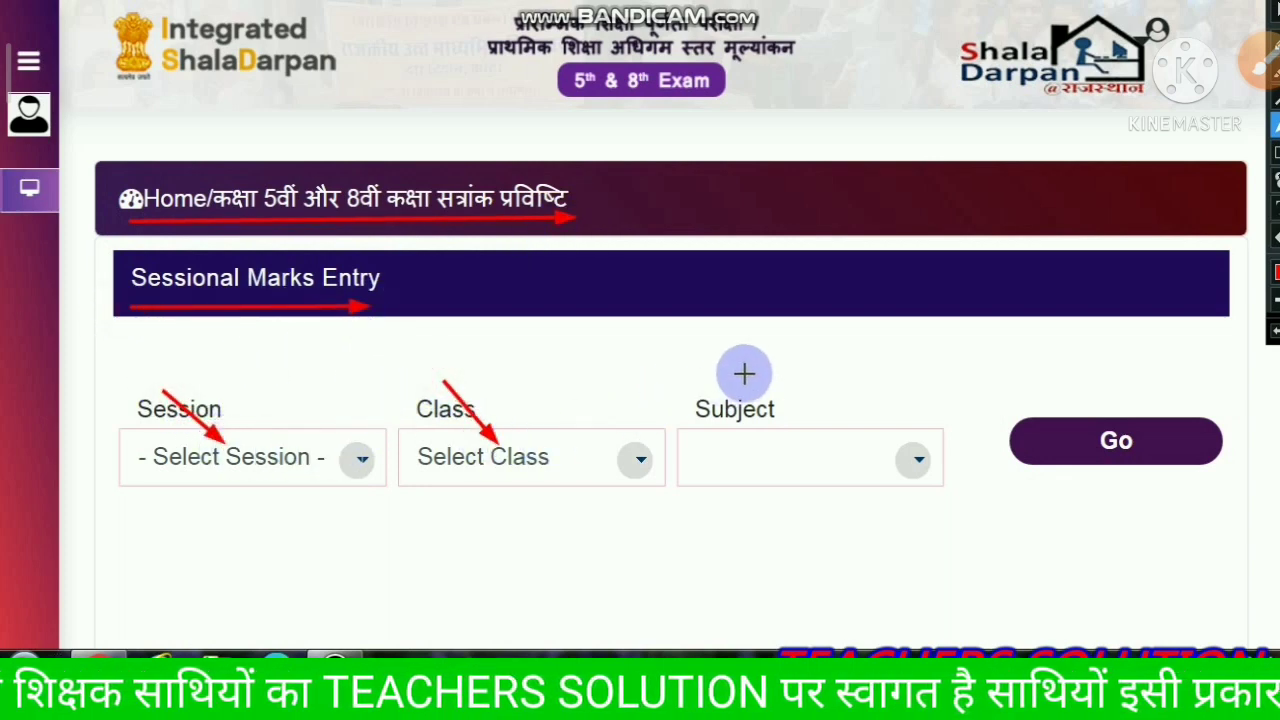
left_click_drag(740, 368, 781, 437)
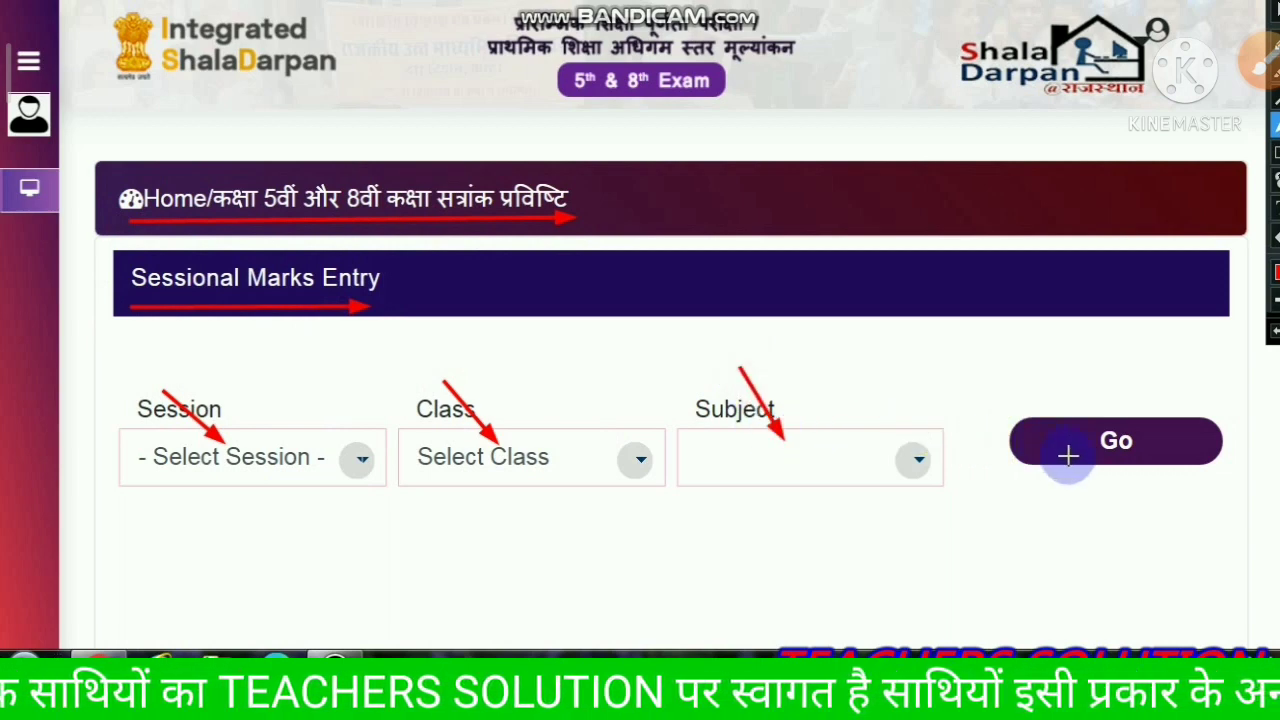
left_click_drag(1064, 379, 1101, 417)
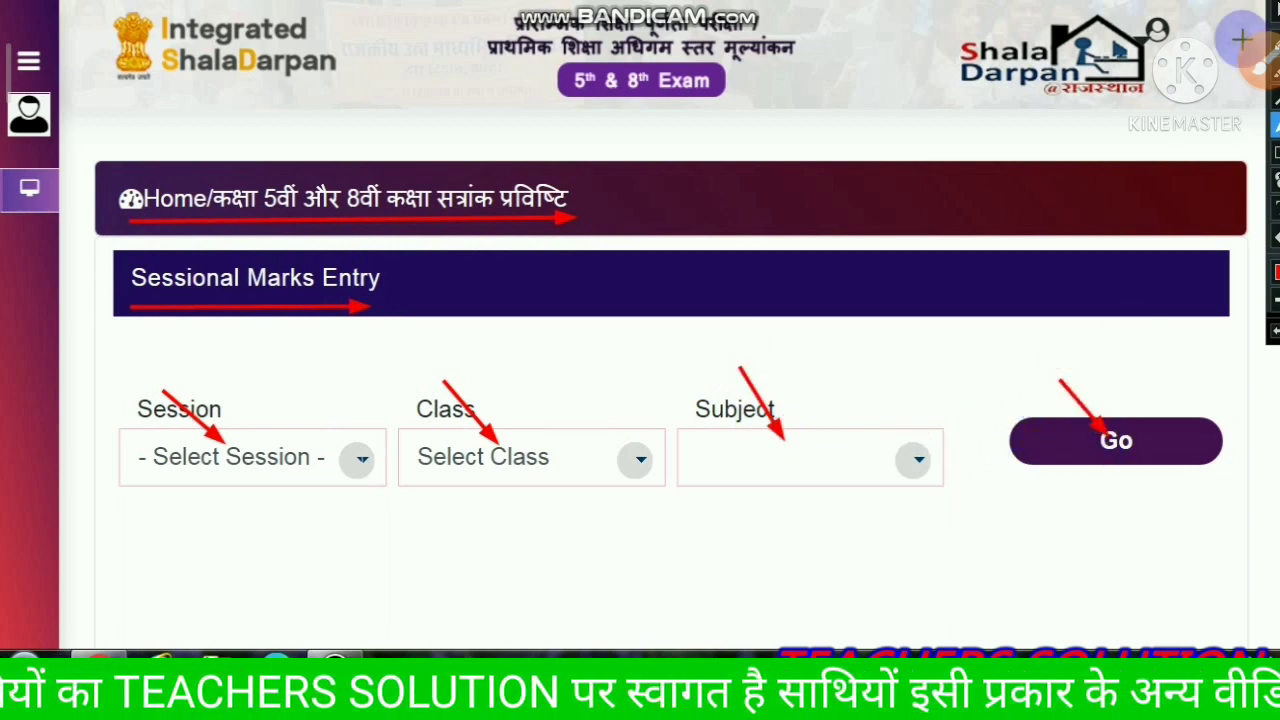
Load the sessional marks entry list for session 2021-22, class 5, subject Maths.
left_click(263, 437)
left_click(201, 530)
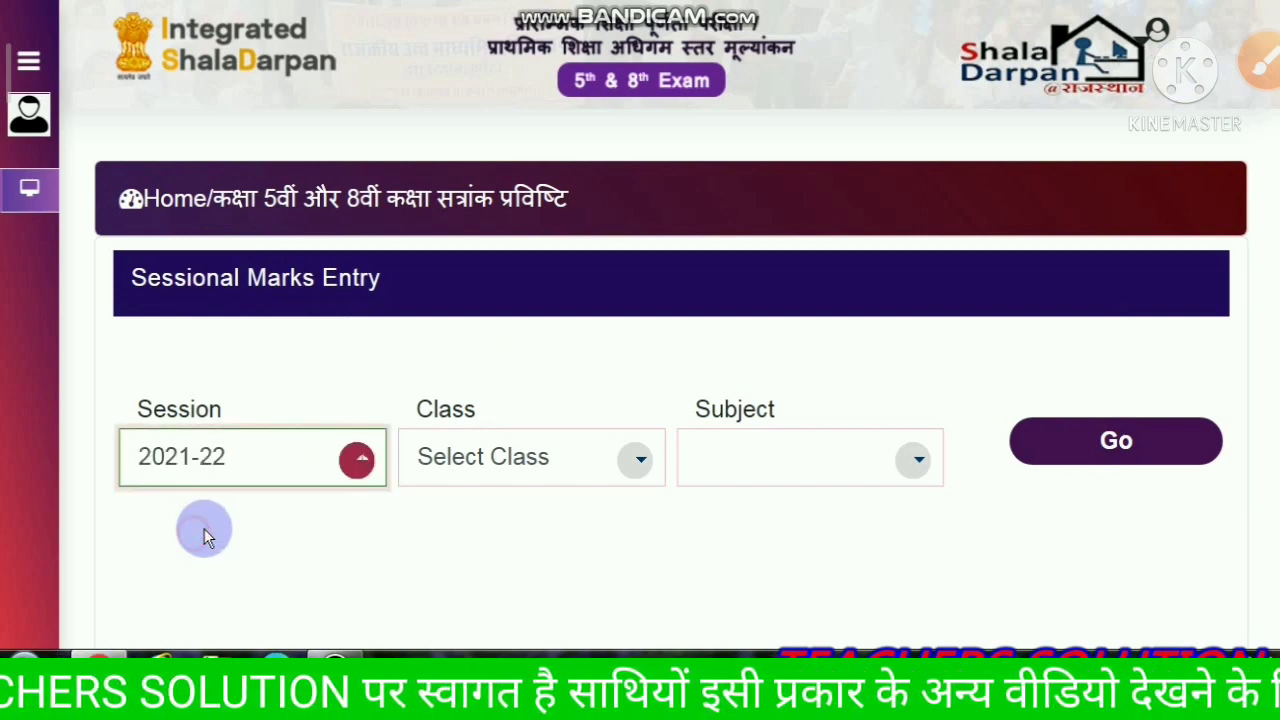
left_click(536, 469)
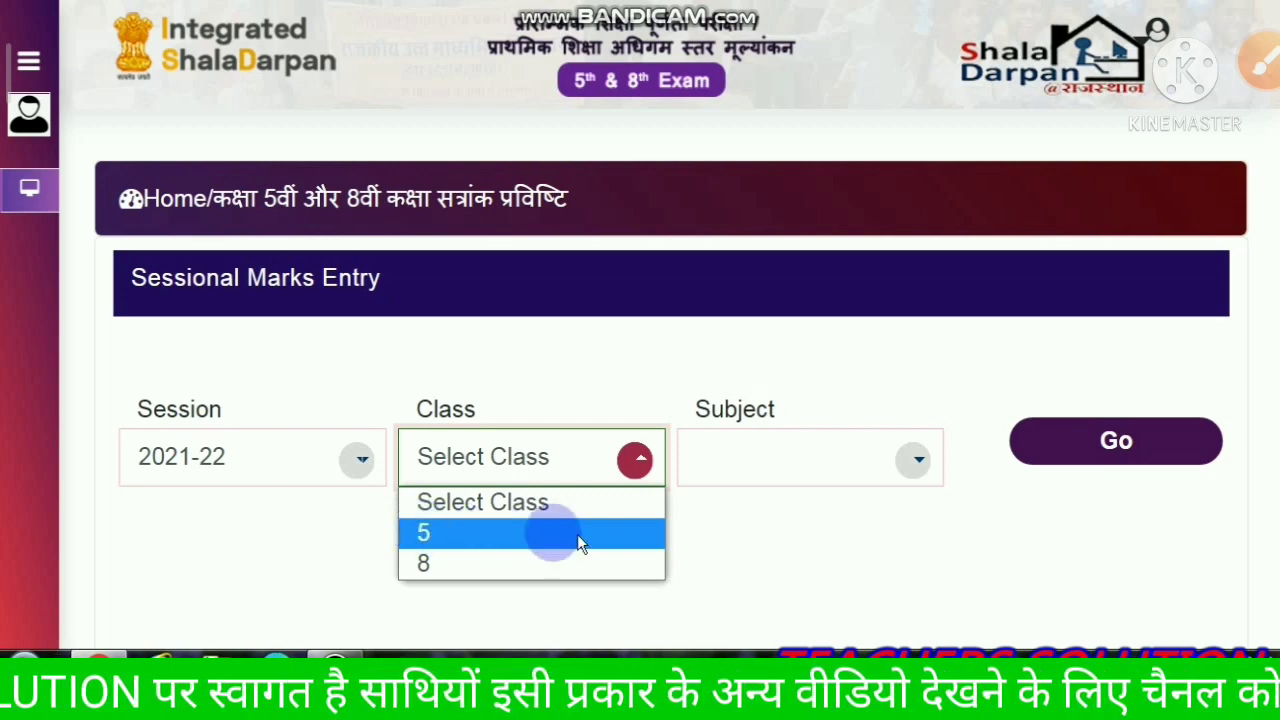
left_click(1249, 2)
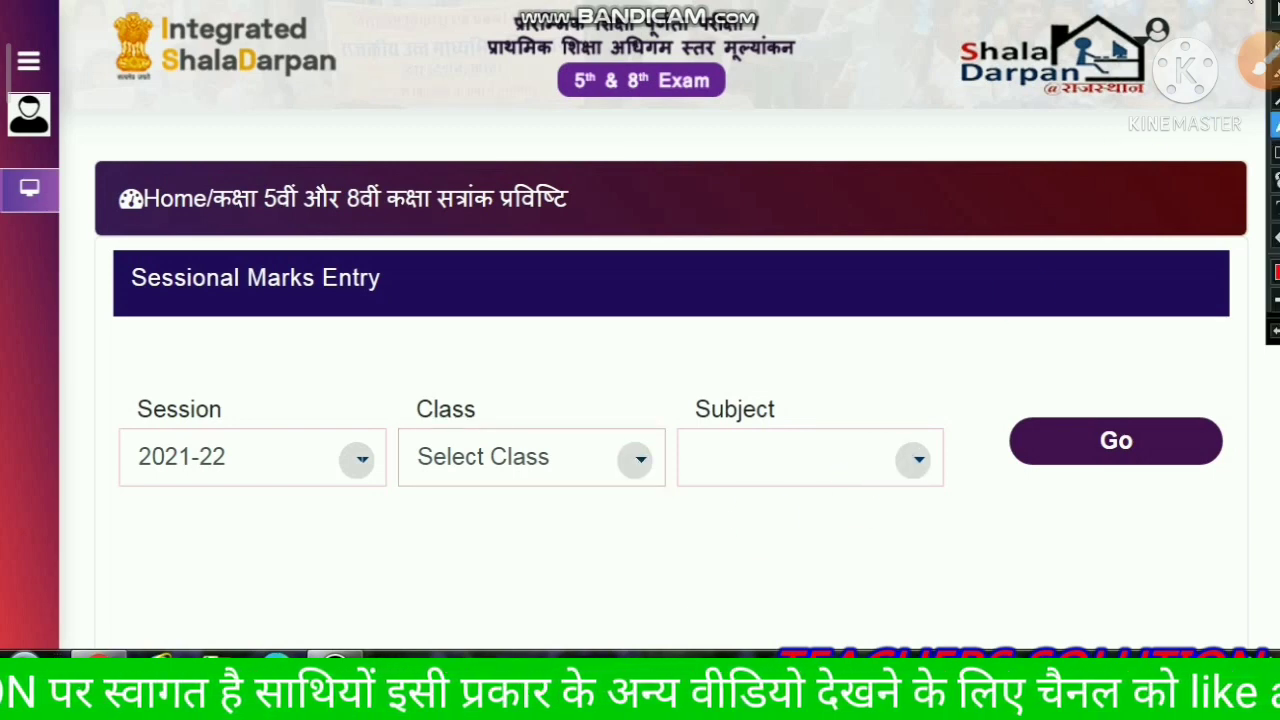
left_click(517, 464)
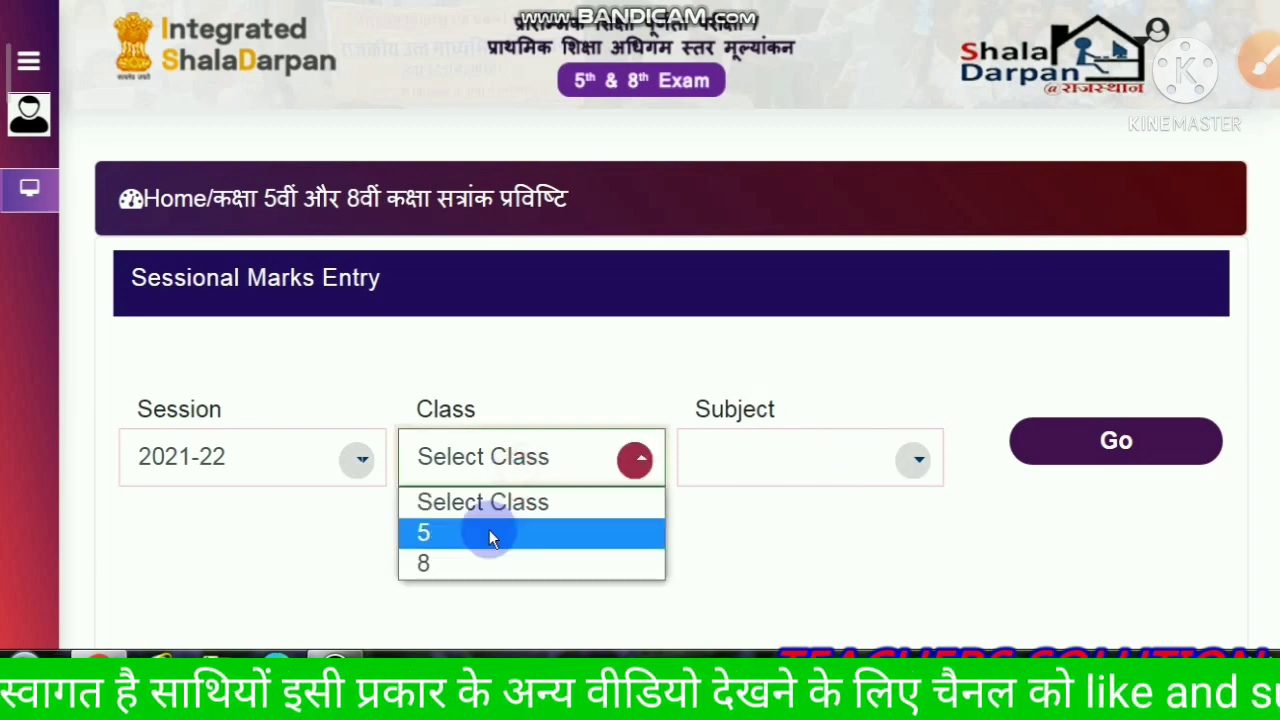
left_click(473, 533)
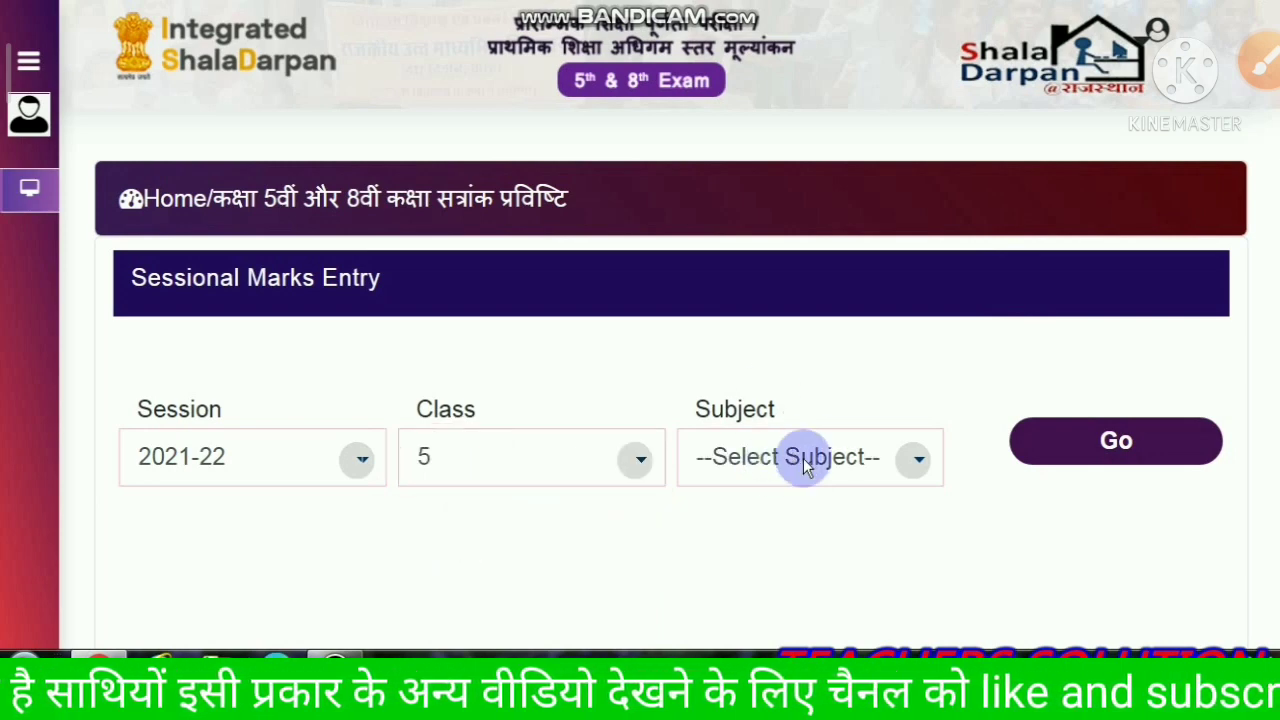
left_click(879, 452)
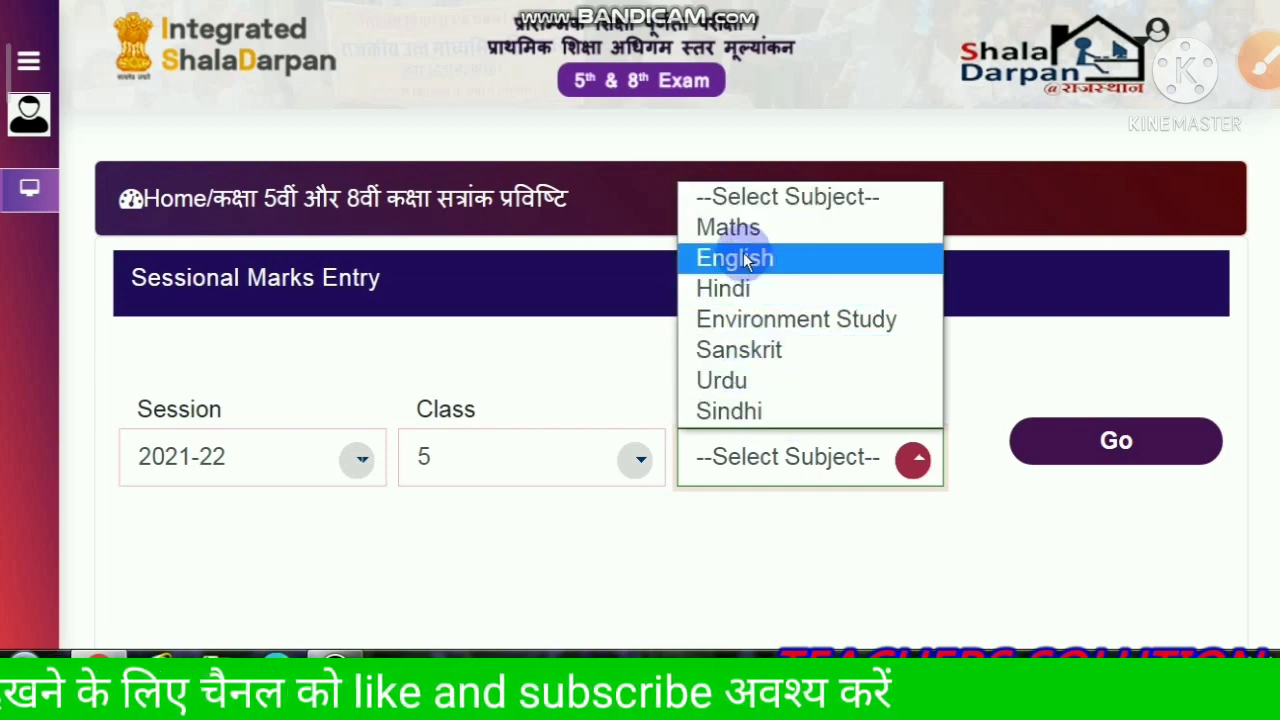
left_click(733, 228)
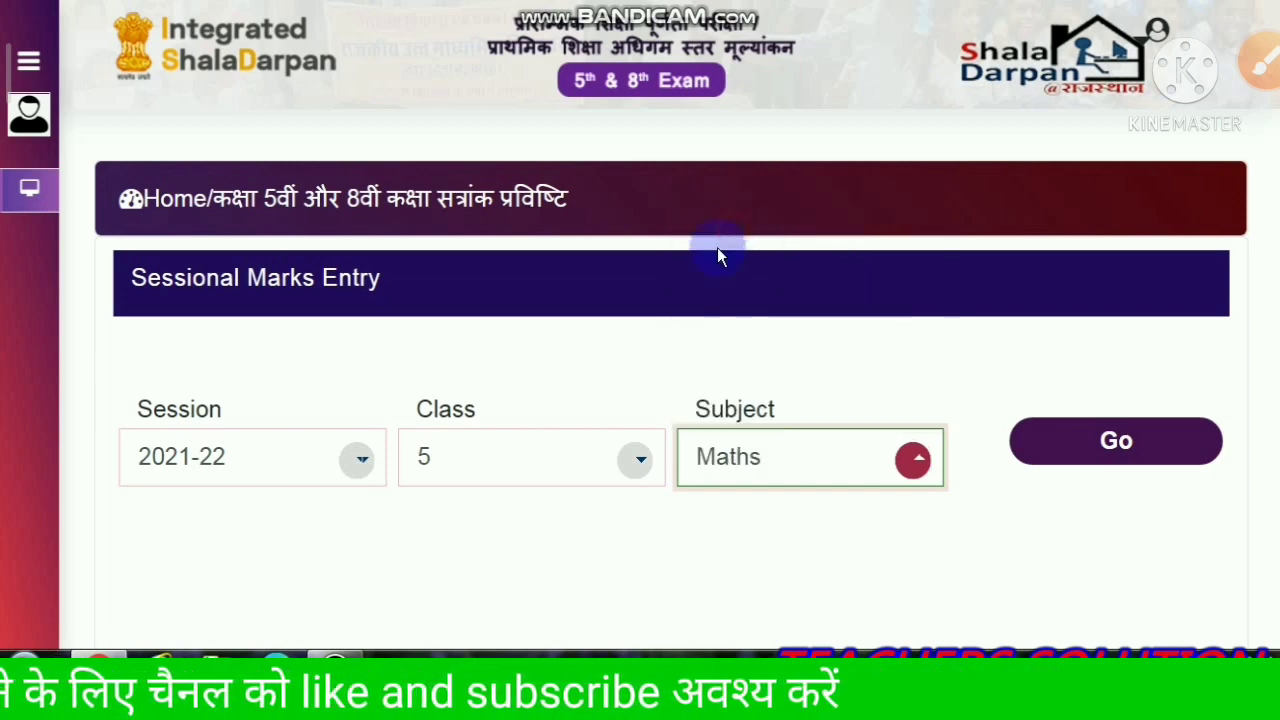
left_click(1118, 450)
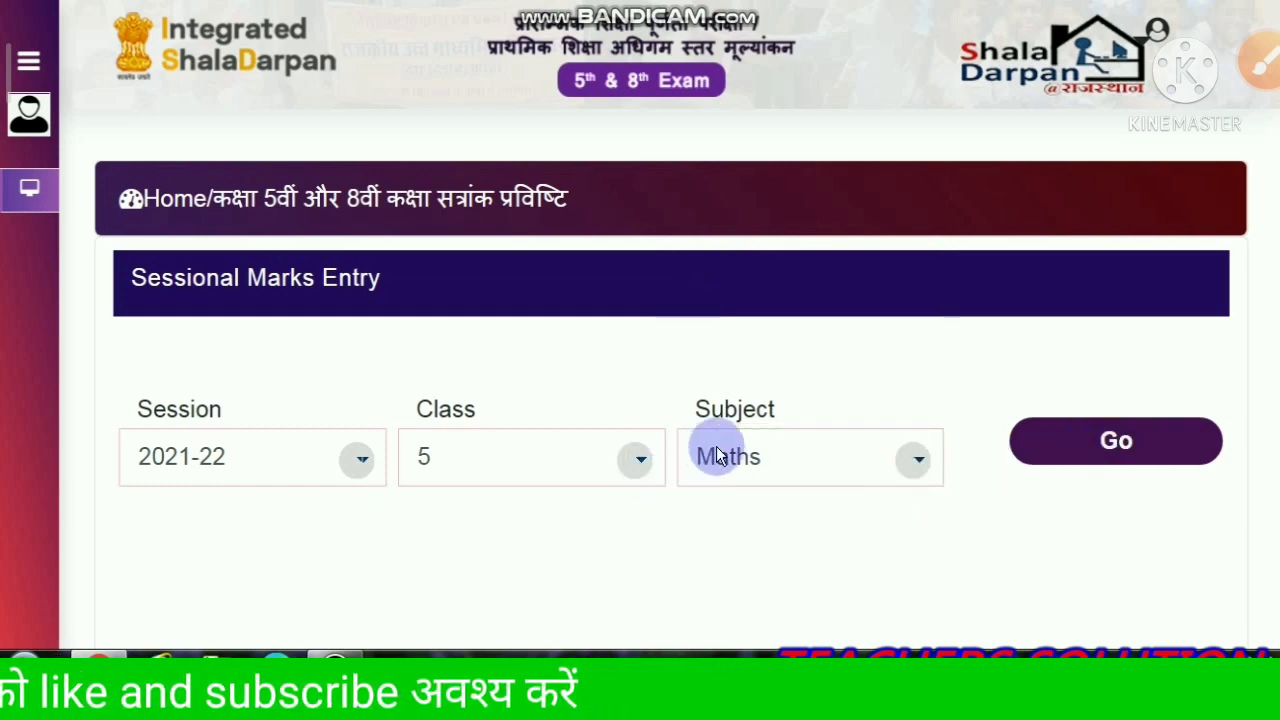
Frame the first student's row in red, draw arrows to its details, marks field and Save, and box the marks field.
scroll(806, 381, "down", 2)
scroll(808, 379, "down", 3)
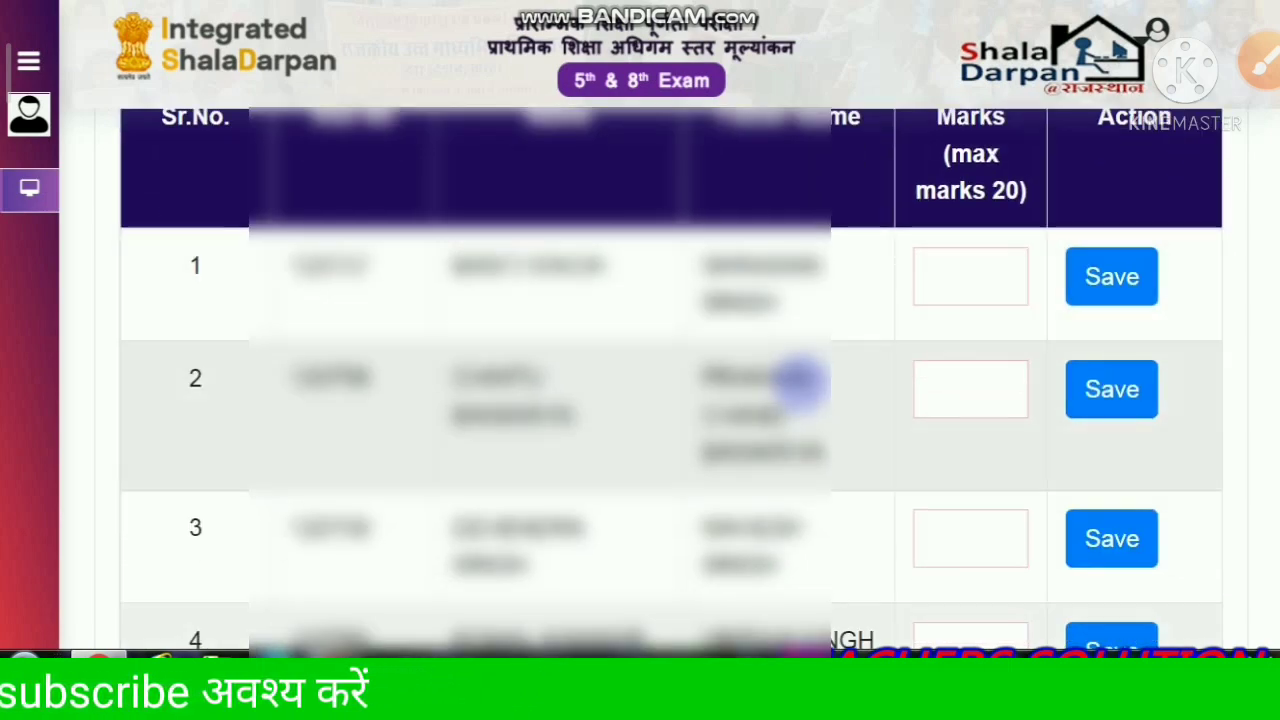
scroll(862, 321, "up", 1)
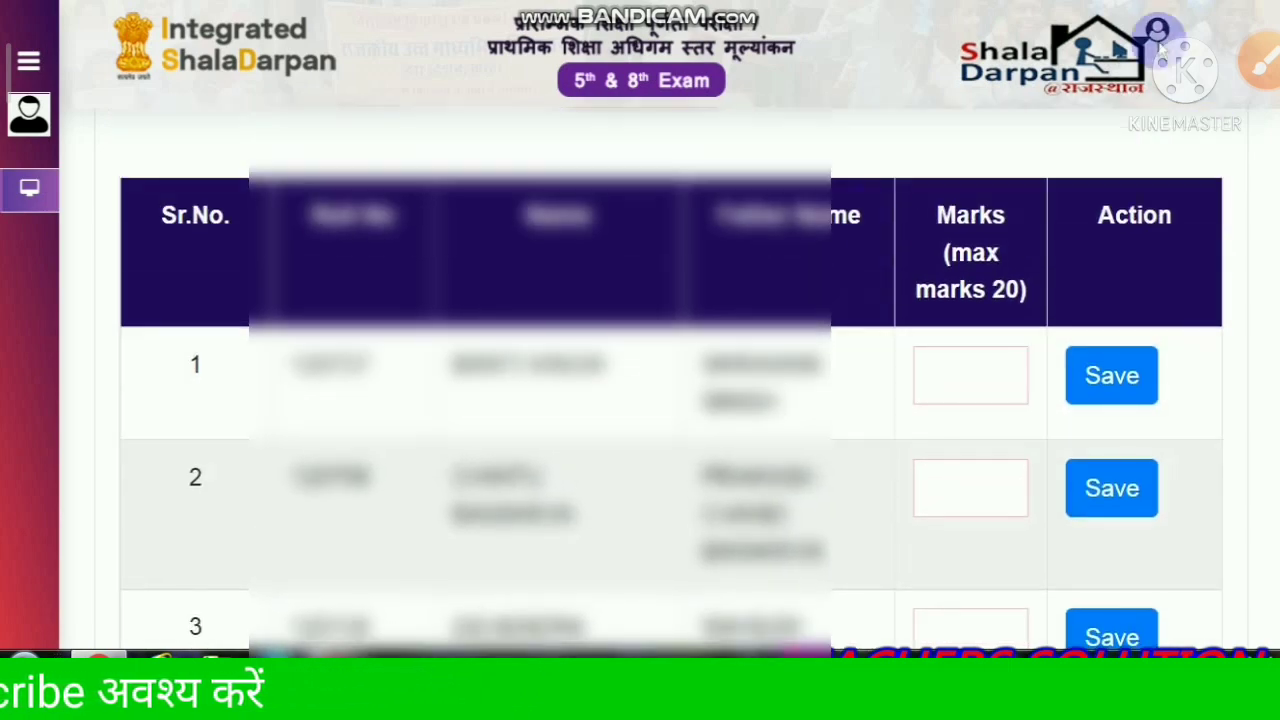
left_click(1255, 1)
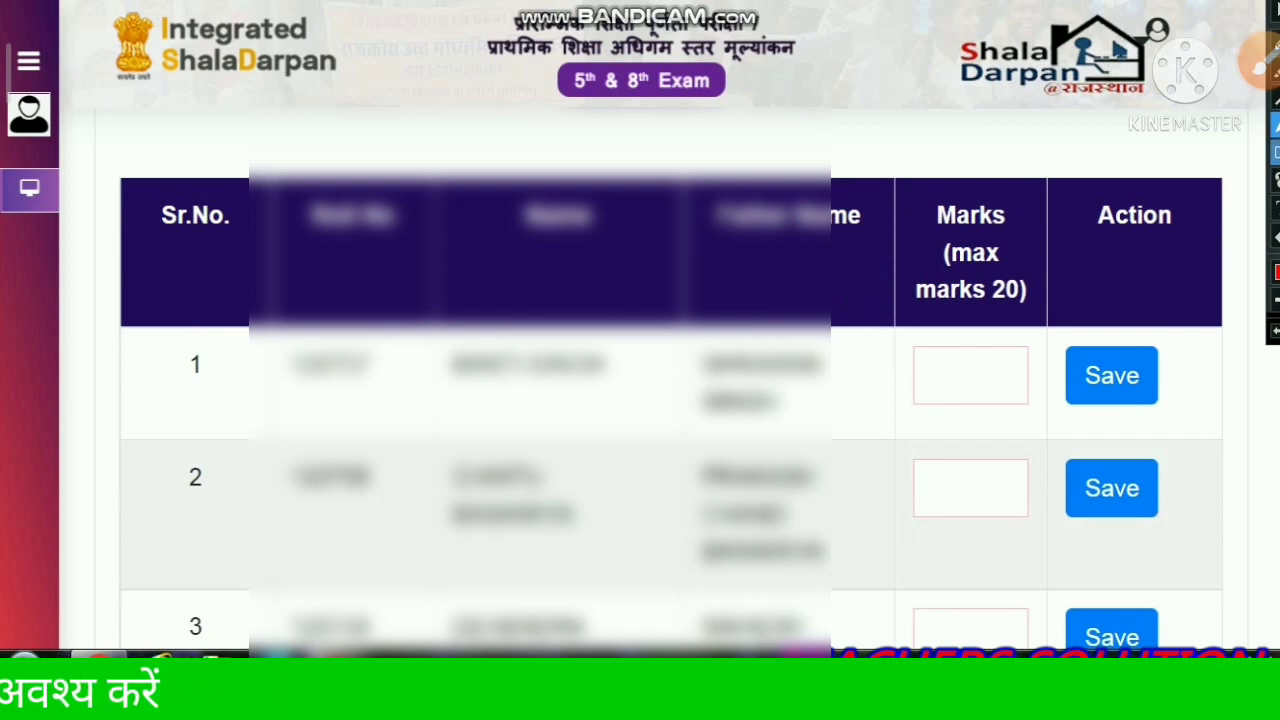
left_click(1276, 153)
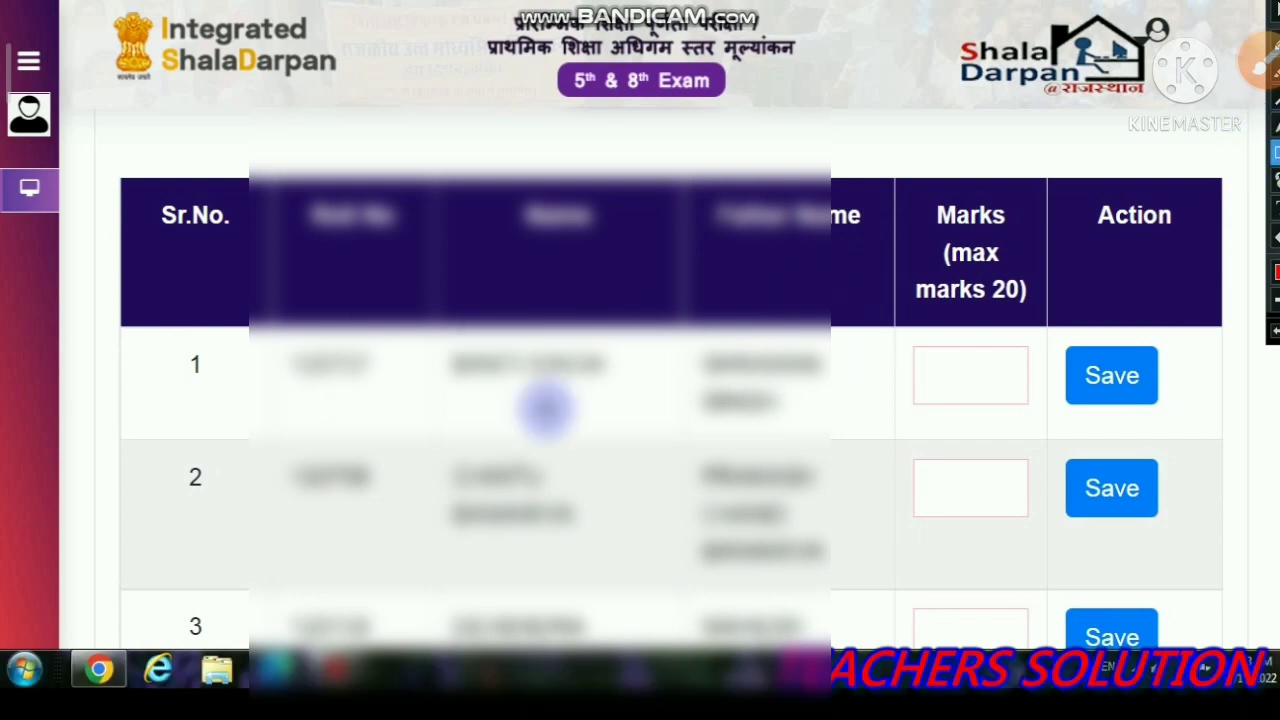
mouse_move(132, 318)
left_mouse_down()
mouse_move(471, 409)
mouse_move(1216, 440)
left_mouse_up()
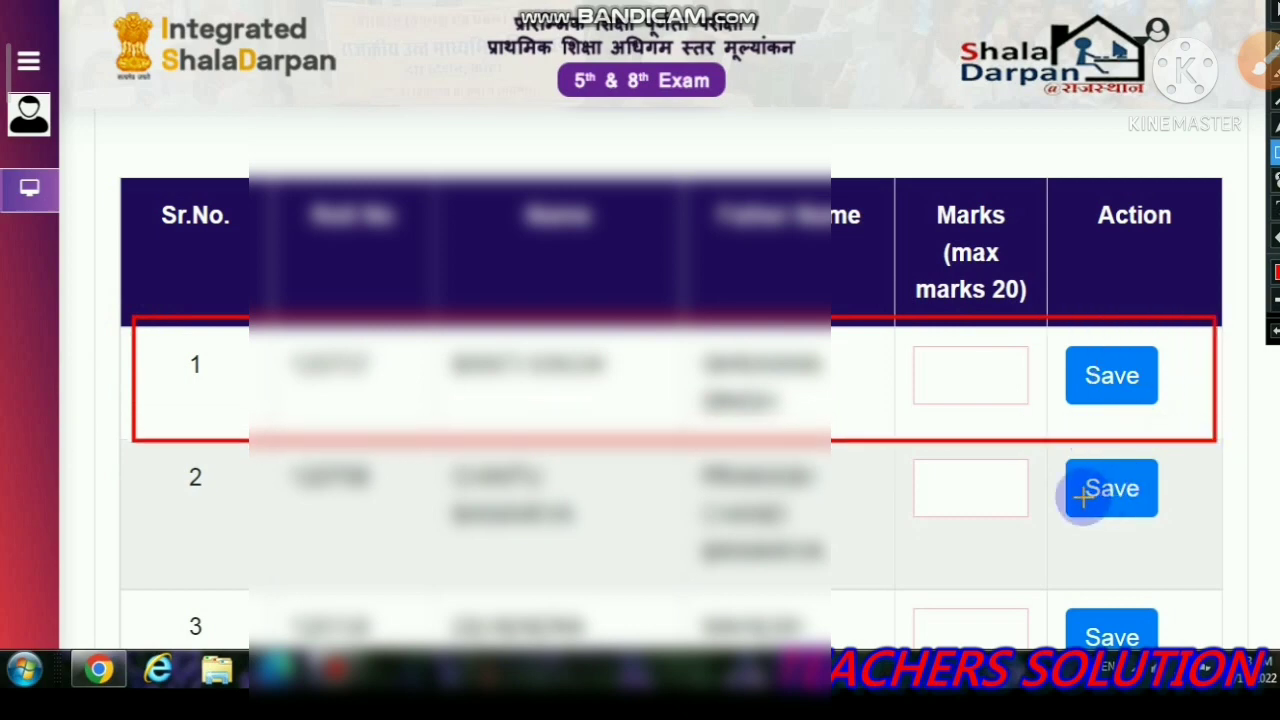
left_click(1276, 125)
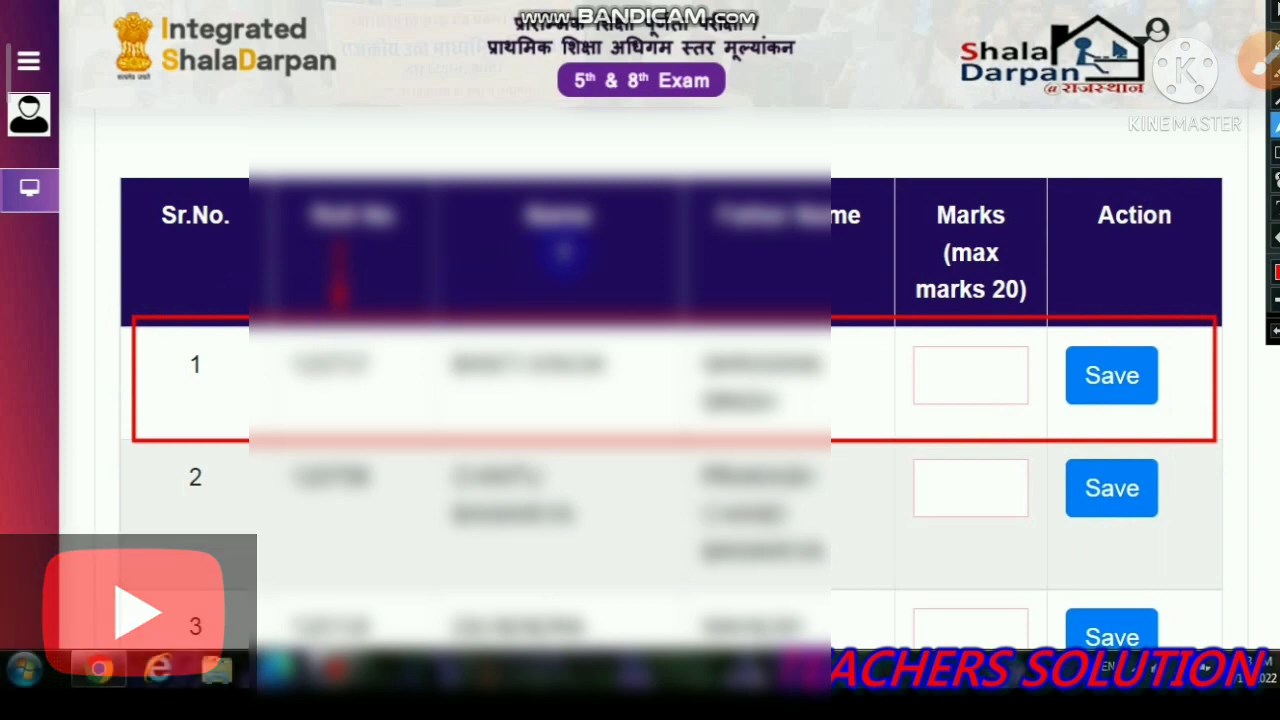
left_click_drag(563, 240, 562, 325)
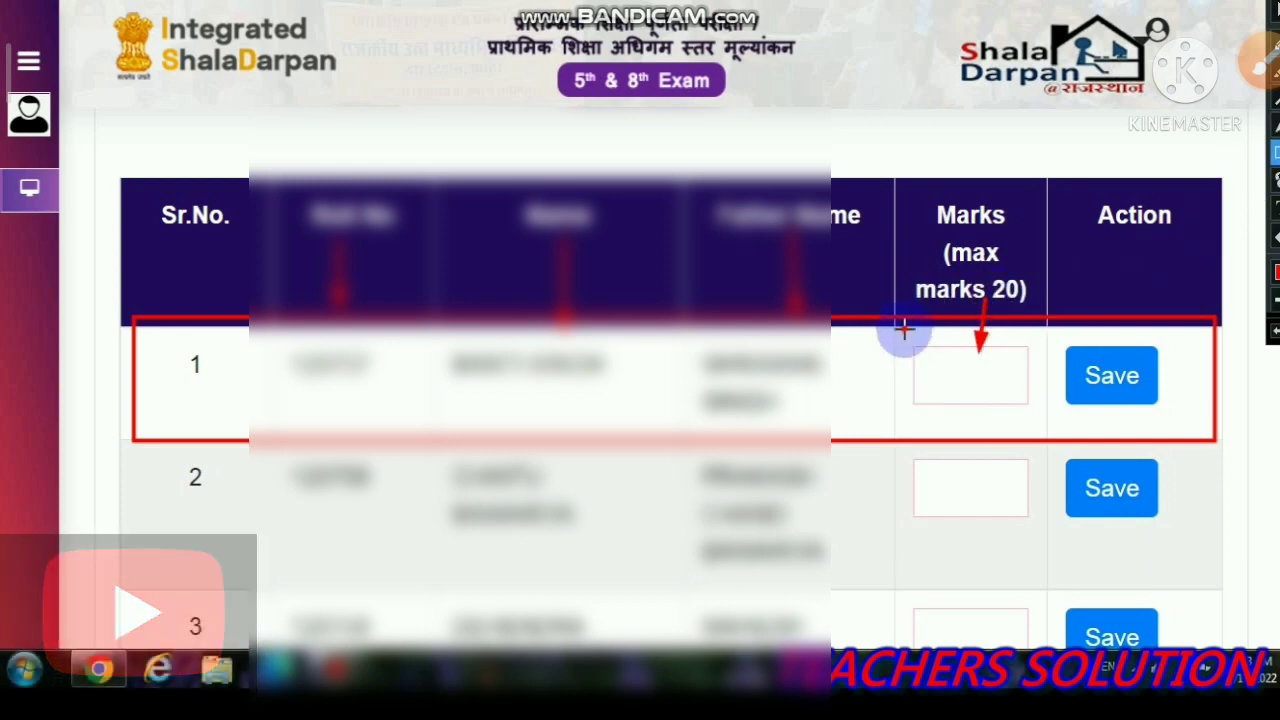
mouse_move(904, 328)
left_mouse_down()
mouse_move(983, 414)
mouse_move(1047, 416)
left_mouse_up()
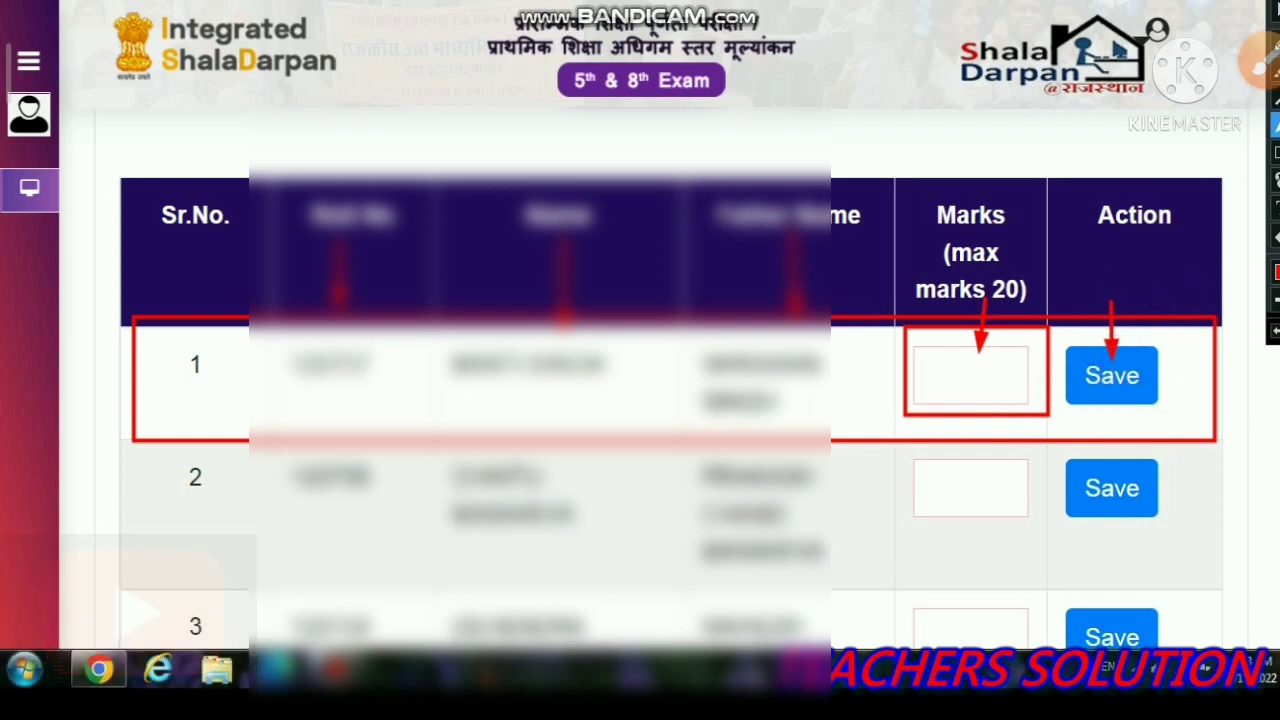
Frame the second student's row in red with arrows to its marks field and Save, and clear all annotations.
left_click(1275, 152)
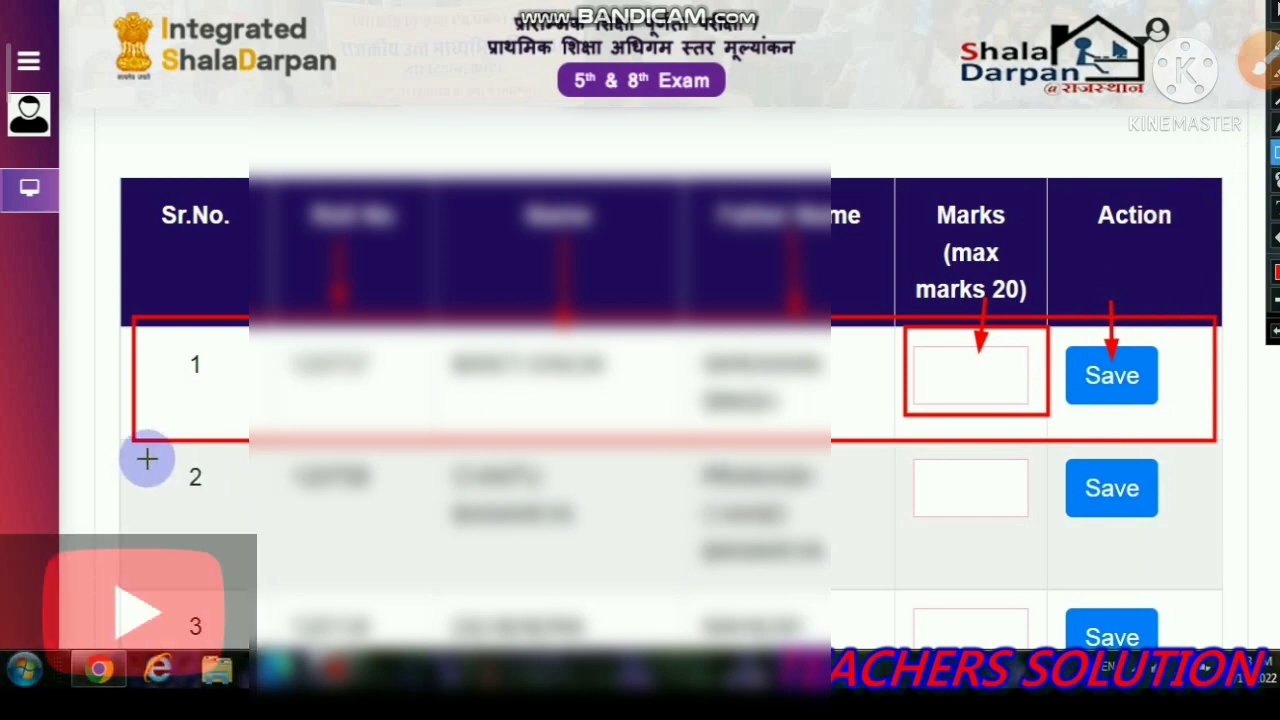
mouse_move(152, 453)
left_mouse_down()
mouse_move(171, 506)
mouse_move(788, 593)
mouse_move(1196, 560)
left_mouse_up()
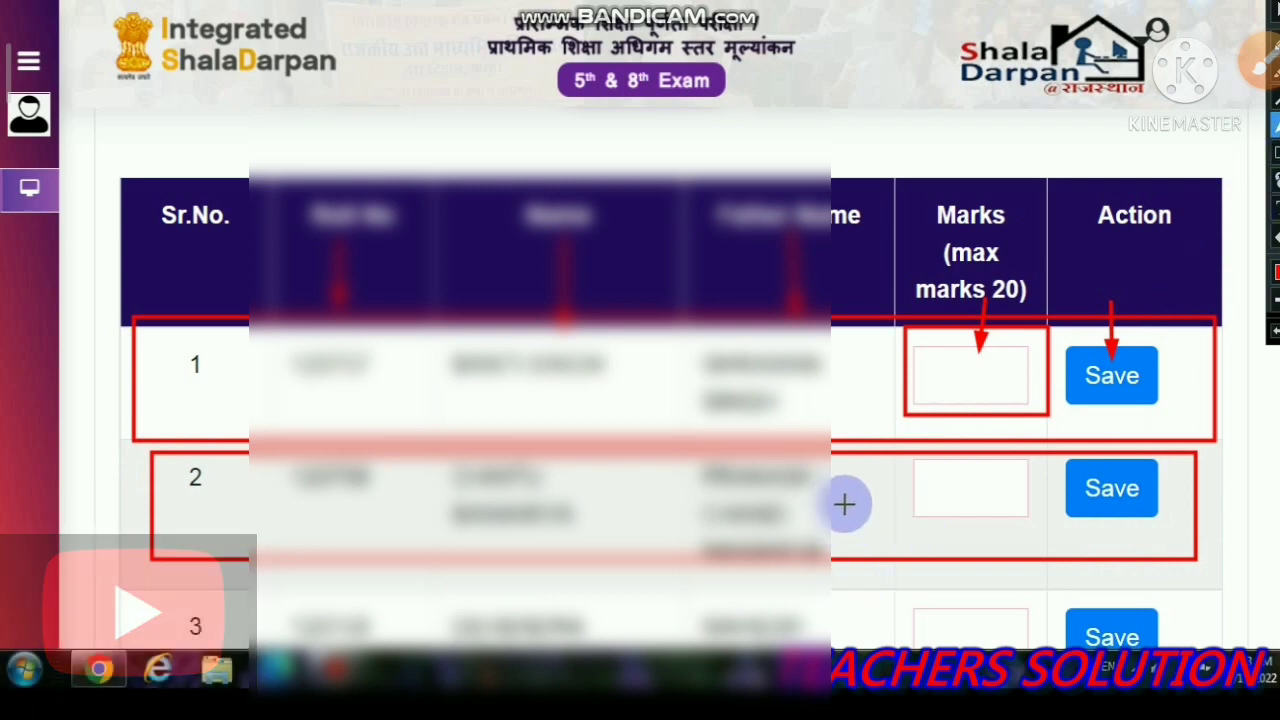
left_click_drag(840, 497, 937, 494)
left_click_drag(1183, 476, 1121, 491)
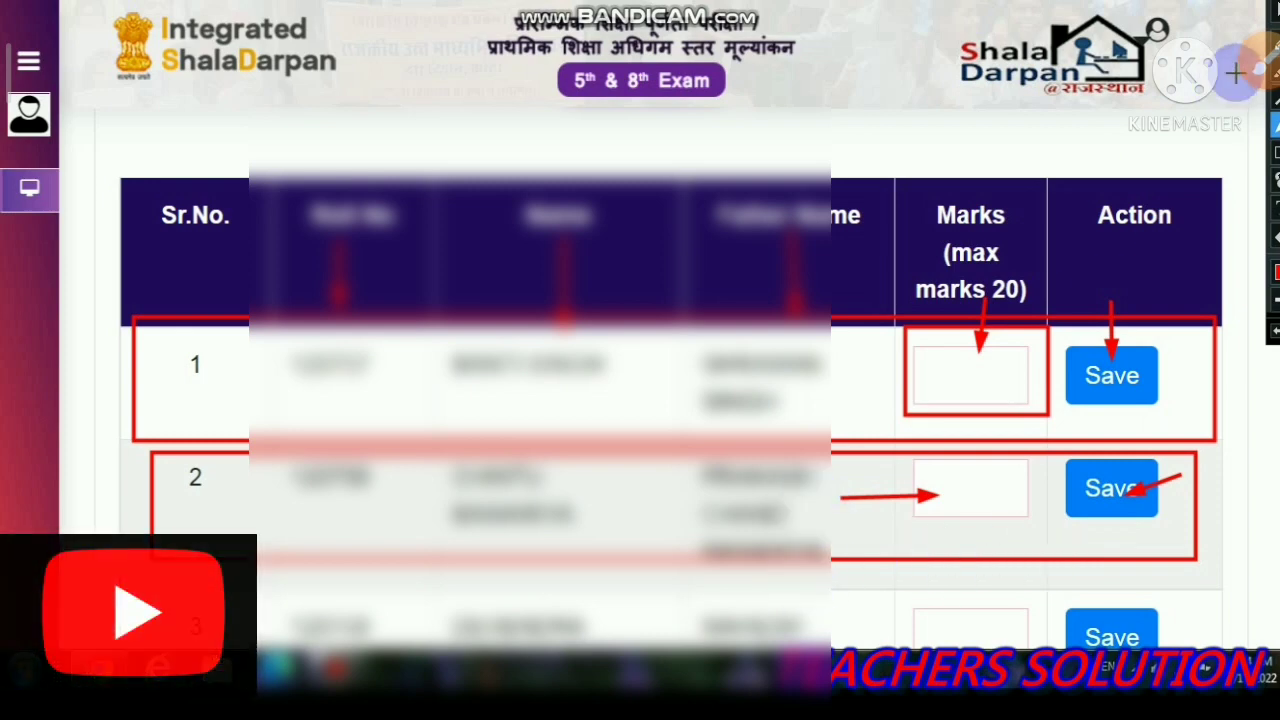
key("Escape")
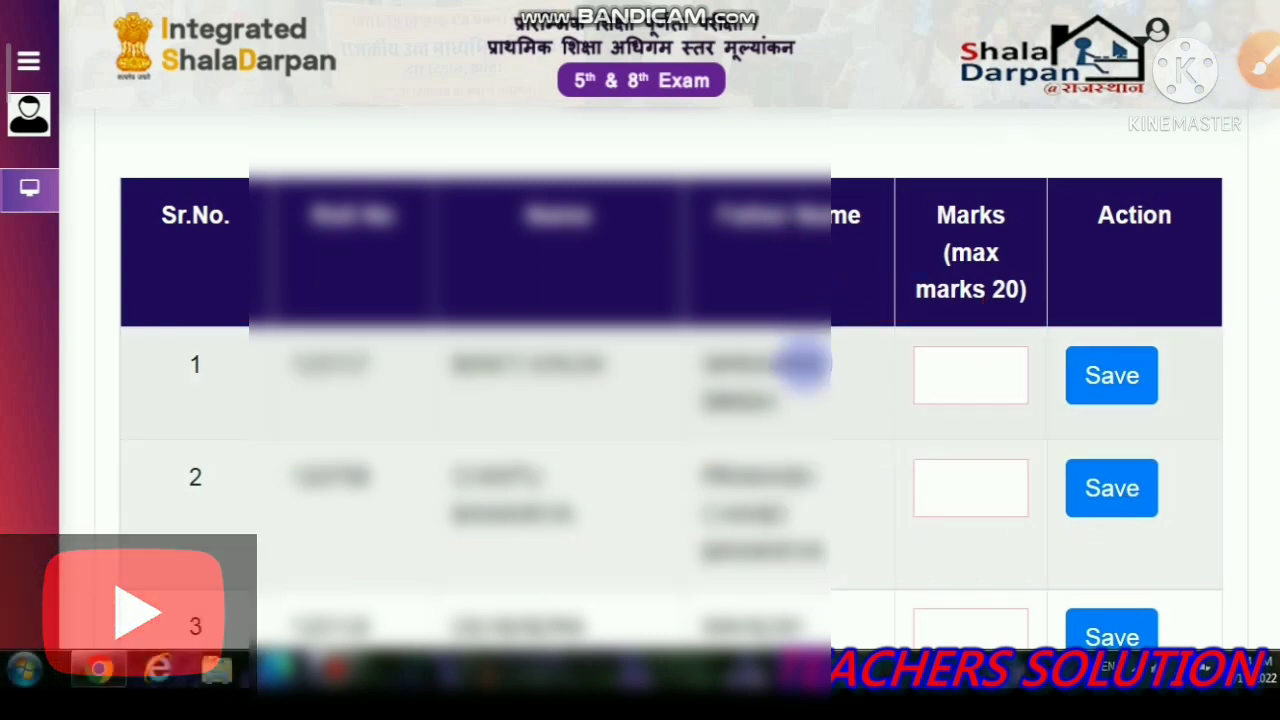
Look through the remaining student rows of the class 5 Maths list and return to the selection fields.
scroll(805, 365, "down", 10)
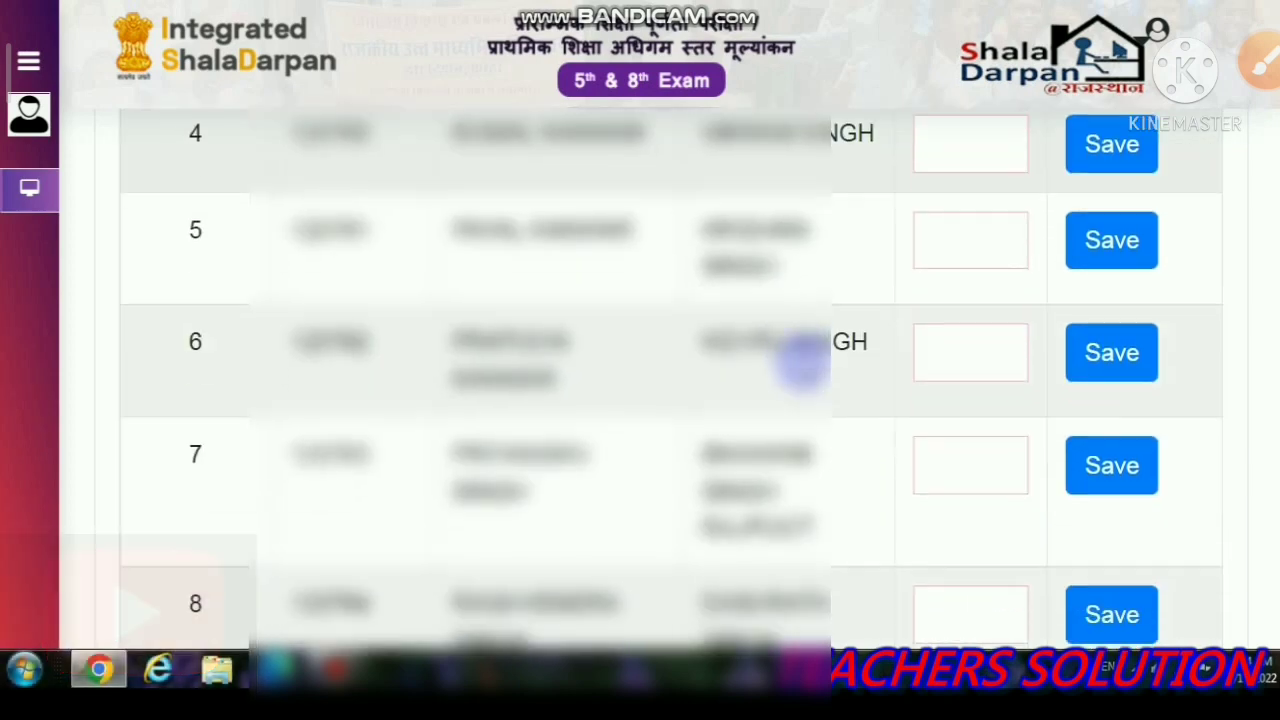
scroll(802, 360, "down", 3)
scroll(800, 362, "up", 13)
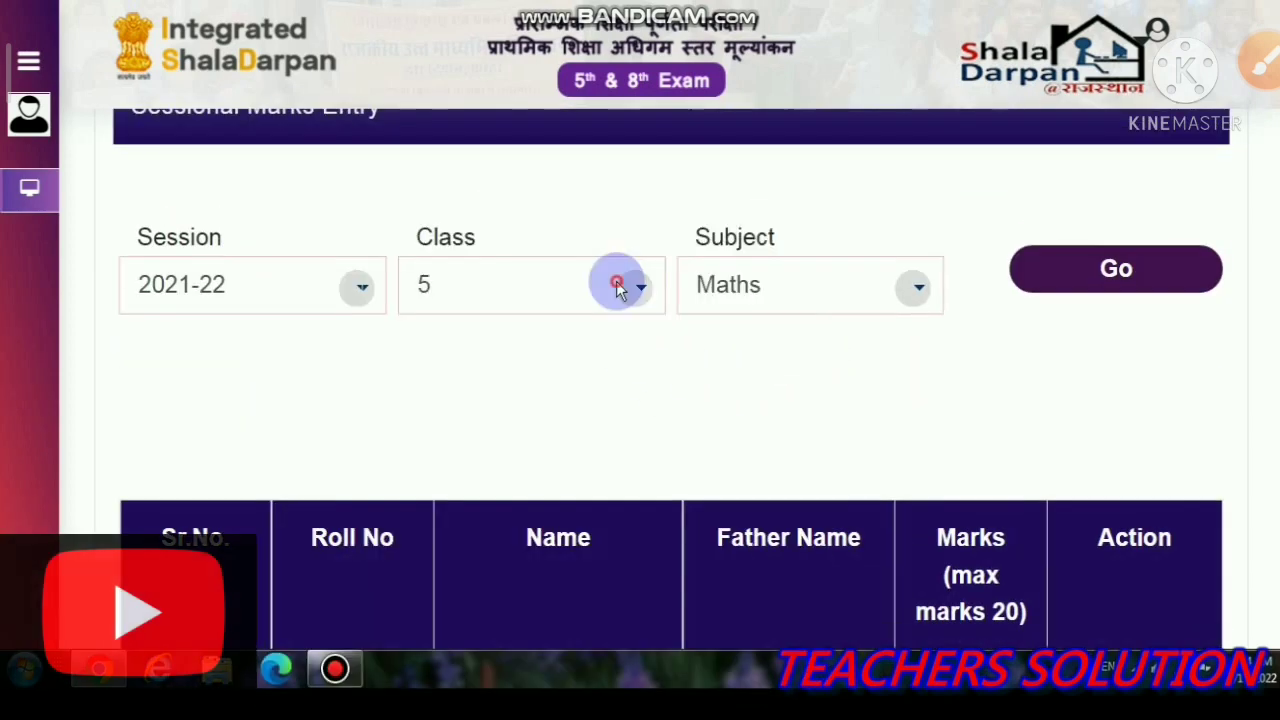
Load the sessional marks entry list for class 8, subject Maths, keeping session 2021-22.
left_click(614, 281)
left_click(439, 392)
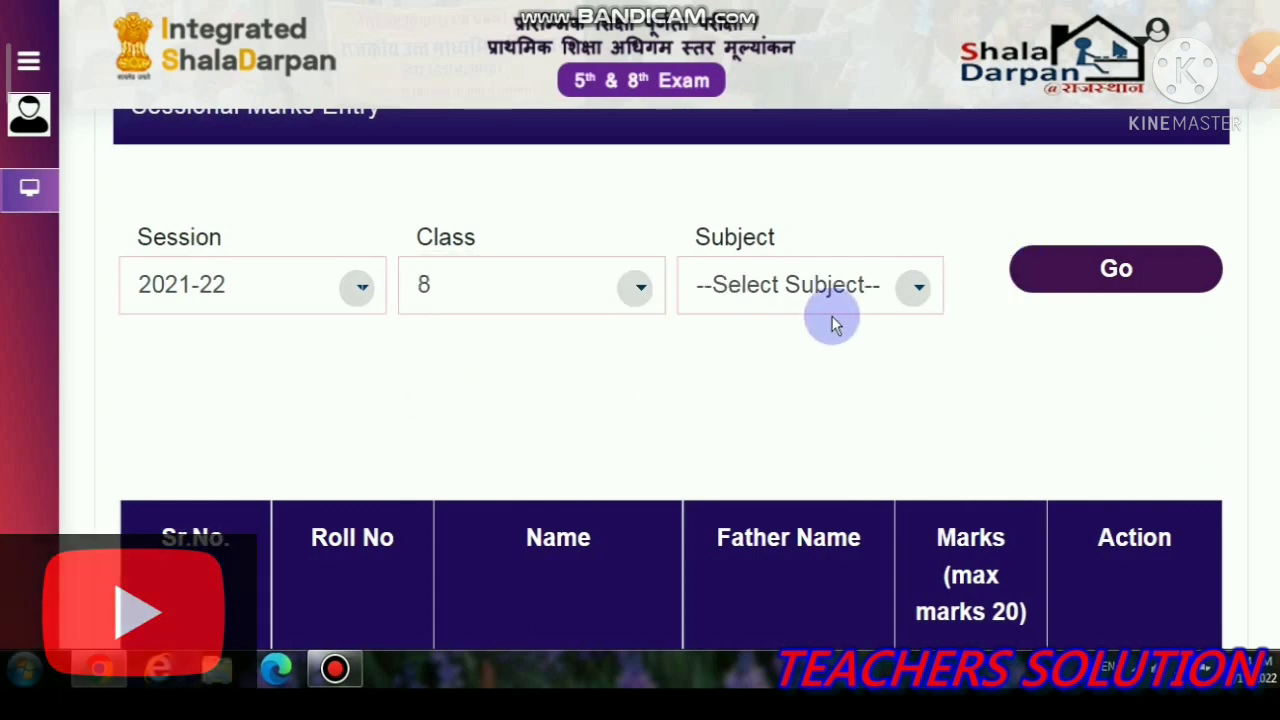
left_click(902, 290)
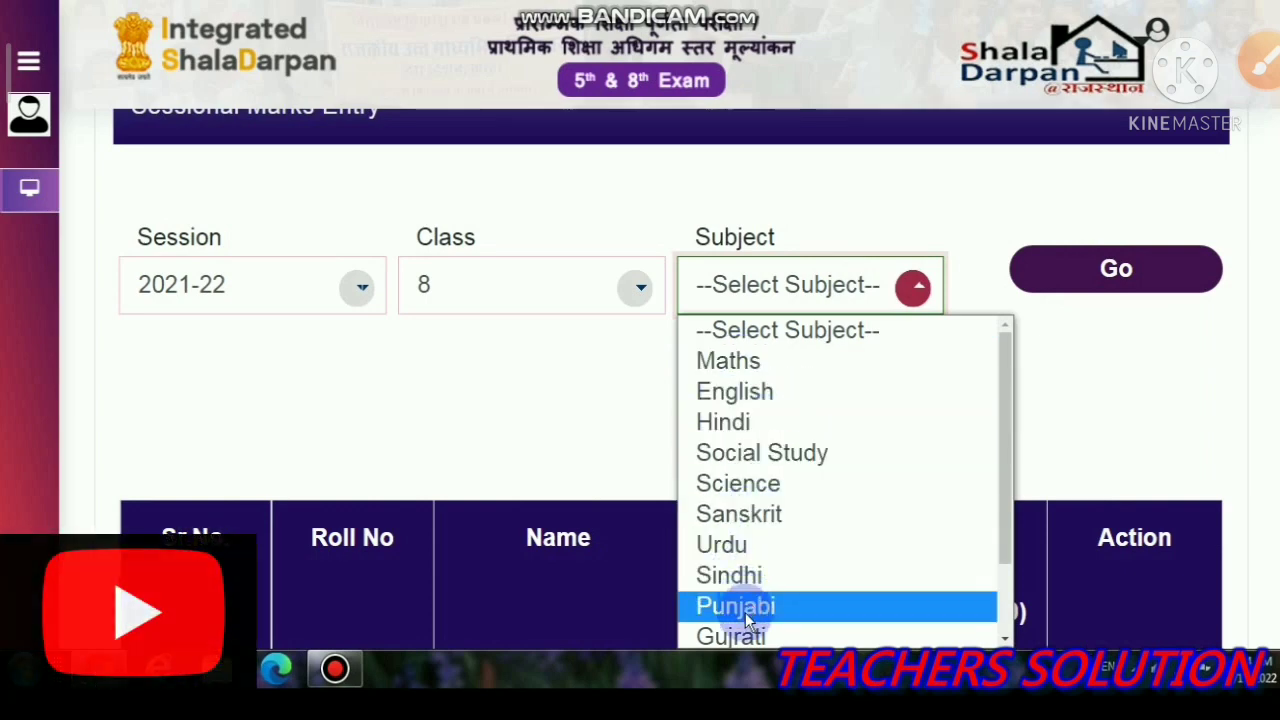
left_click(750, 366)
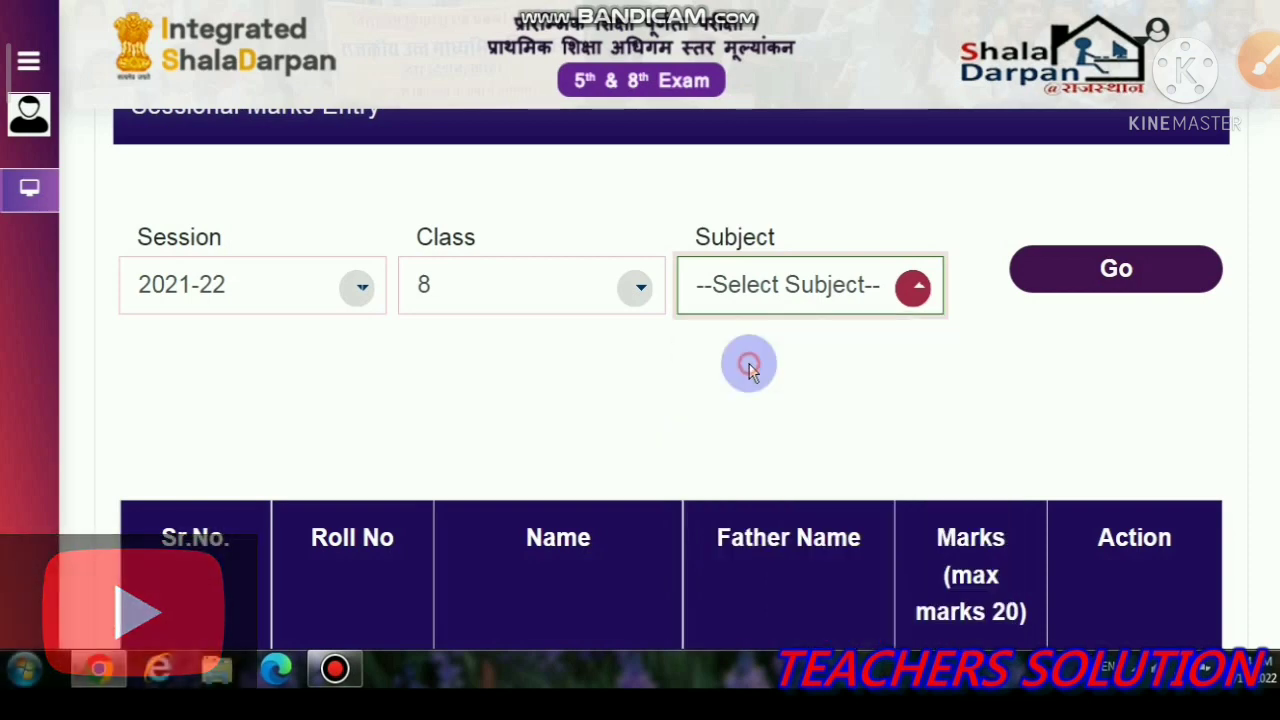
left_click(1117, 285)
Draw red arrows below the Sr.No., Roll No, Name, Father Name and Marks headings, and to the first student's marks field and Save.
scroll(834, 343, "down", 2)
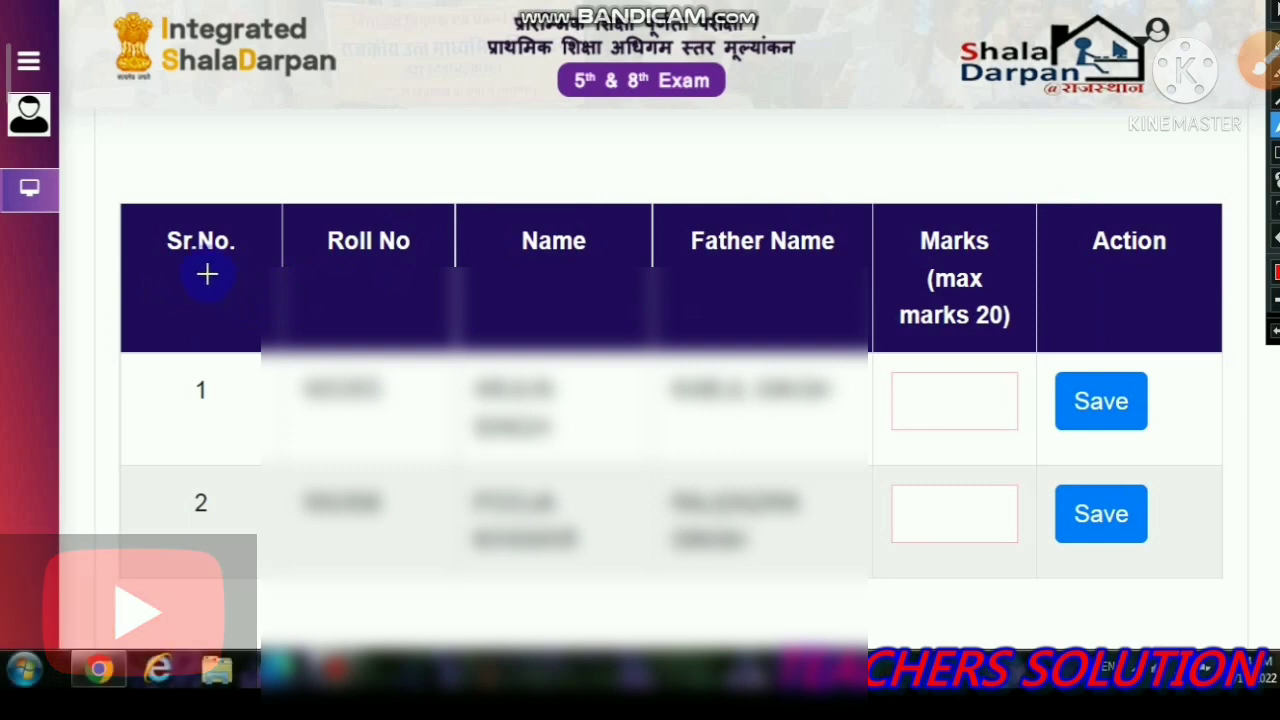
left_click_drag(362, 268, 358, 364)
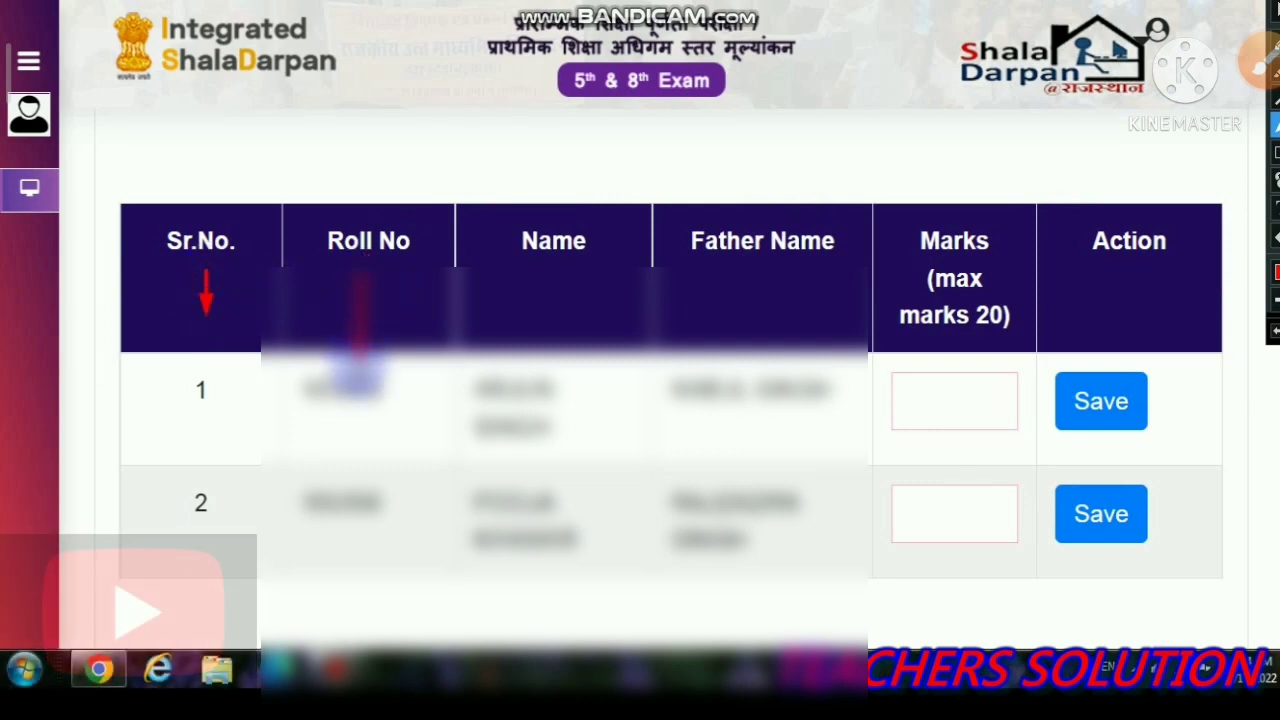
left_click_drag(540, 272, 538, 362)
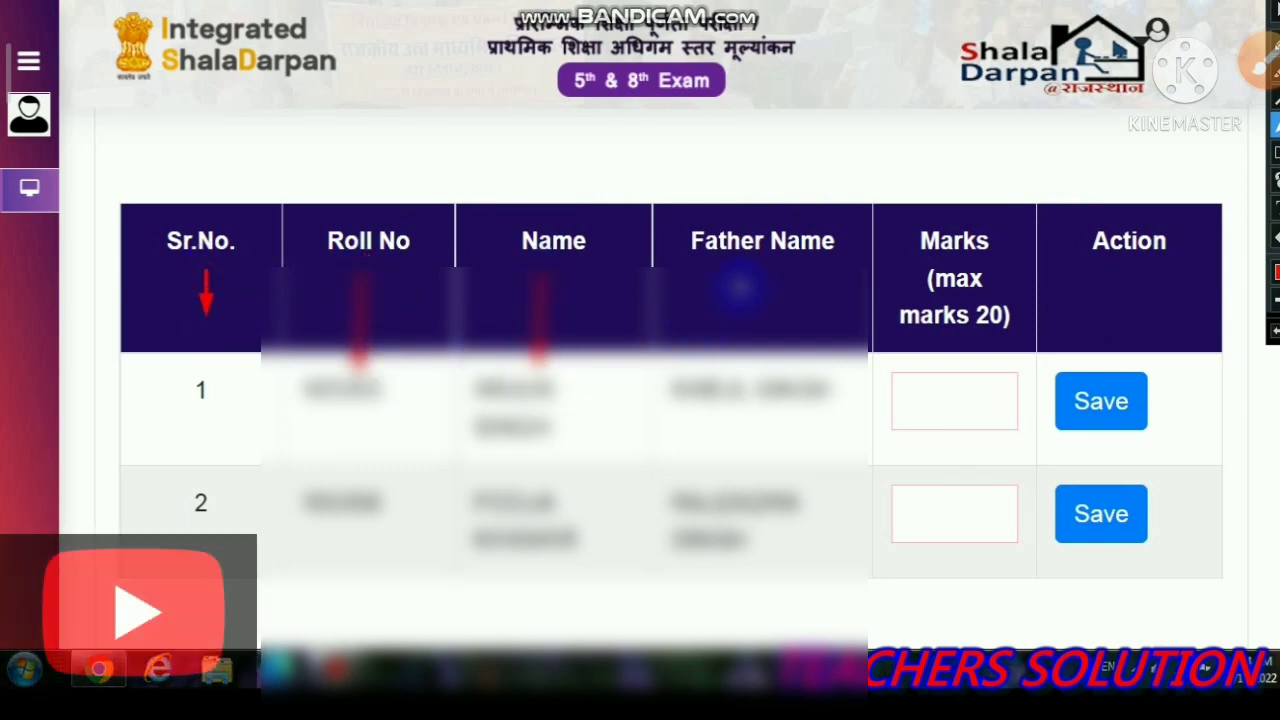
left_click_drag(758, 310, 762, 352)
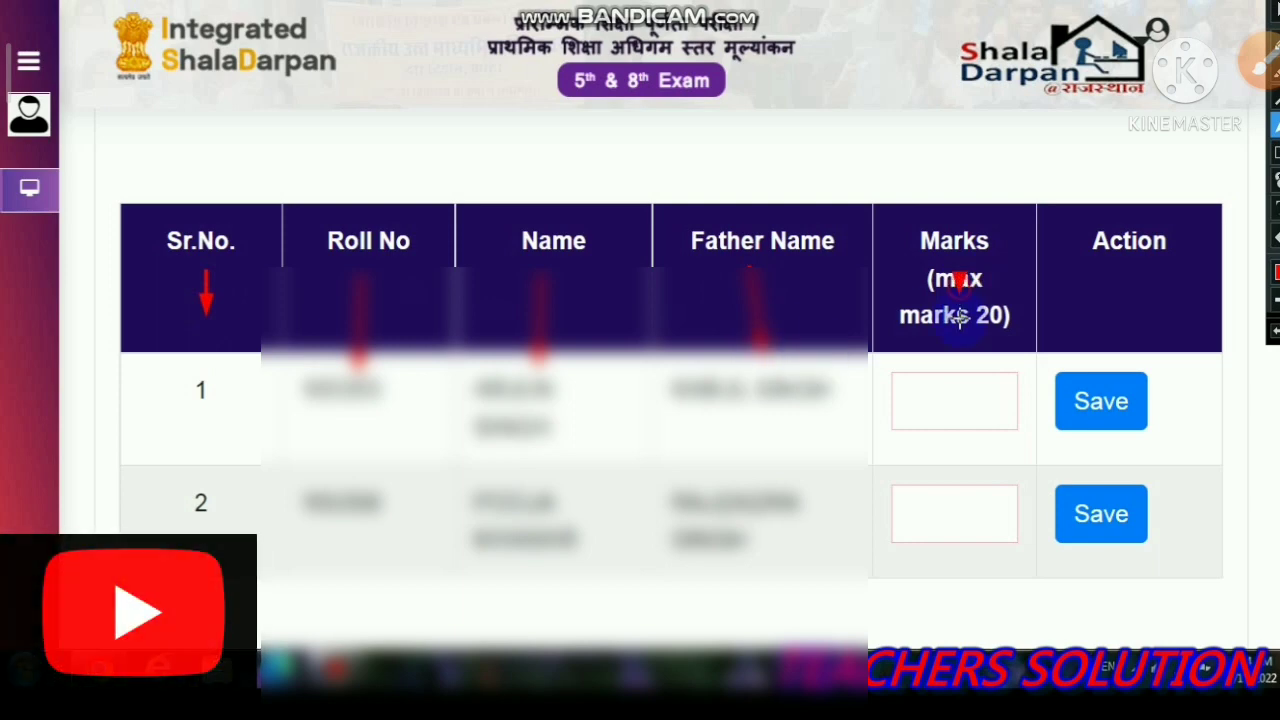
left_click_drag(958, 316, 957, 375)
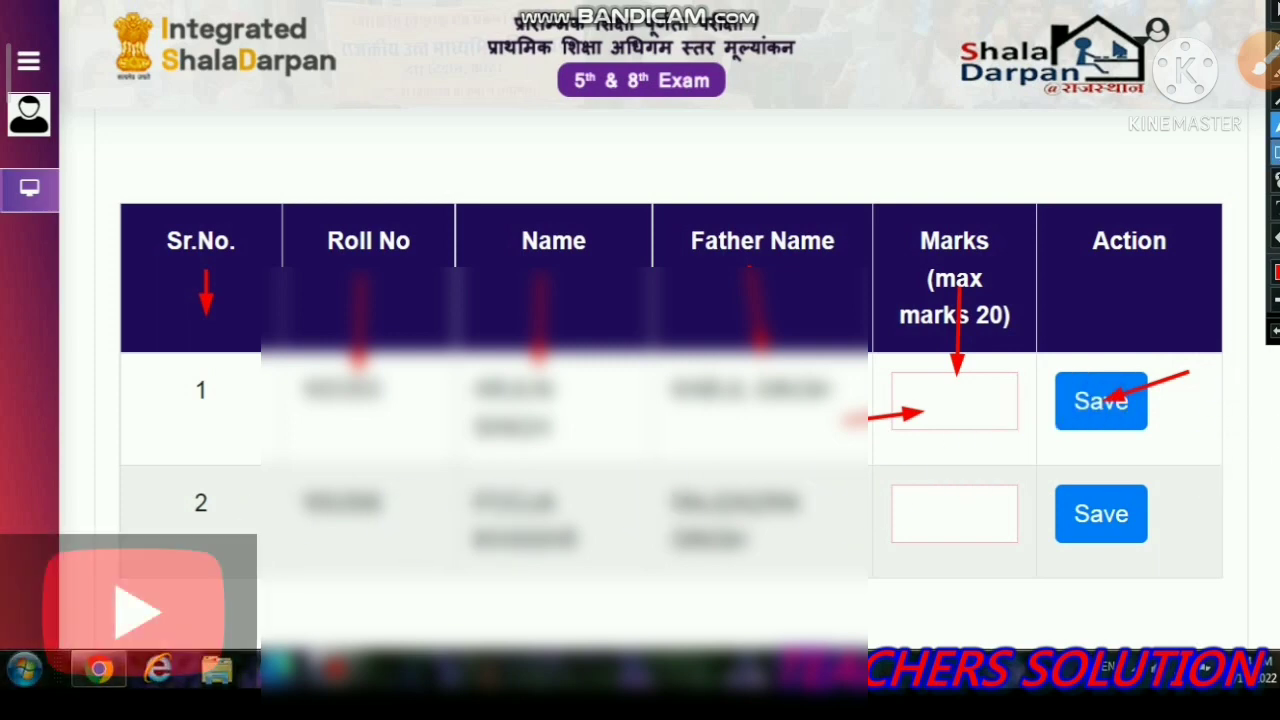
Frame the second student's row in red and draw arrows to its roll number, name, father's name, marks field and Save.
mouse_move(157, 462)
left_mouse_down()
mouse_move(571, 571)
mouse_move(1186, 574)
left_mouse_up()
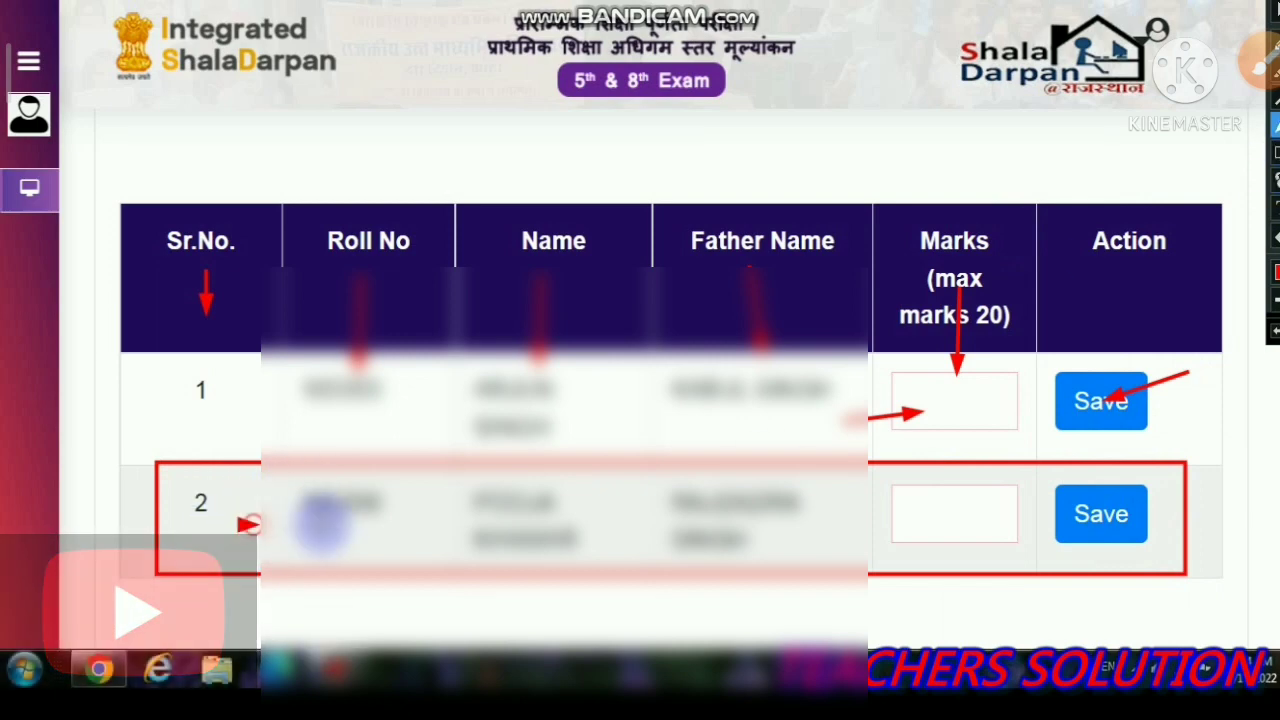
left_click_drag(250, 524, 321, 525)
left_click_drag(395, 541, 462, 537)
left_click_drag(603, 554, 678, 540)
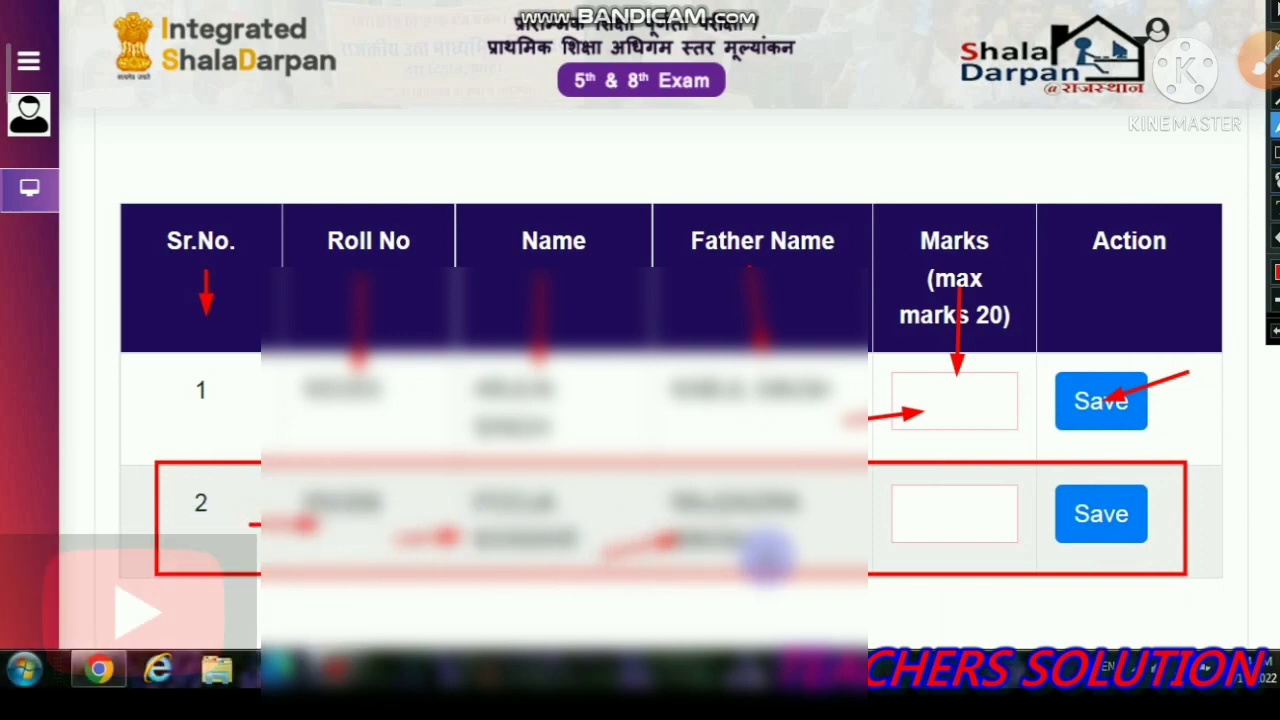
left_click_drag(828, 531, 921, 522)
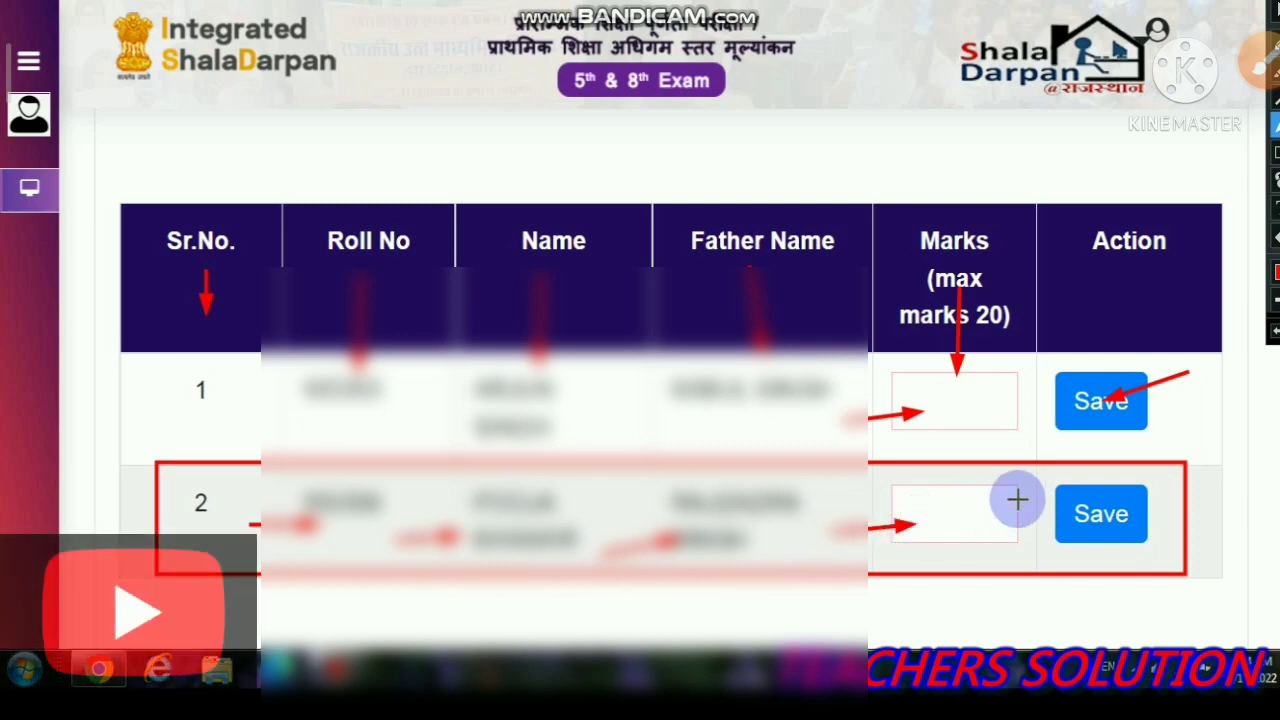
left_click_drag(1043, 480, 1112, 516)
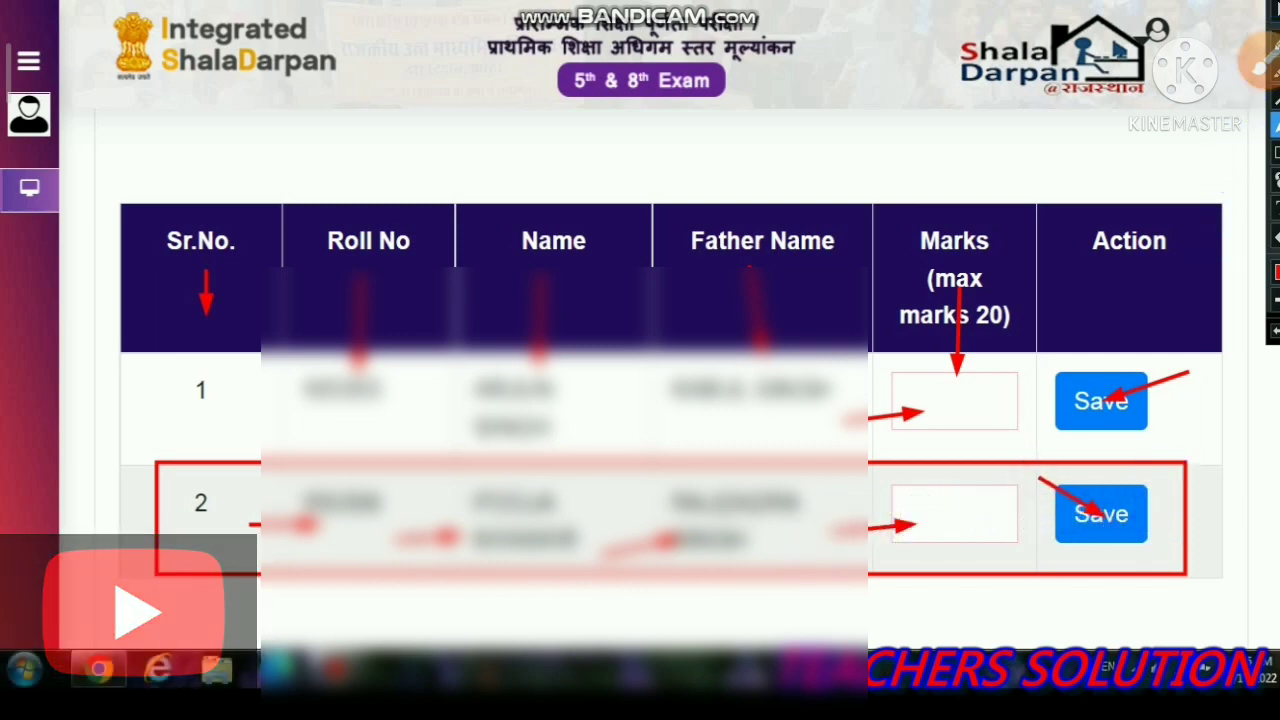
Clear the annotations and load the class 8 sessional marks entry list for the subject Sanskrit.
scroll(630, 435, "up", 4)
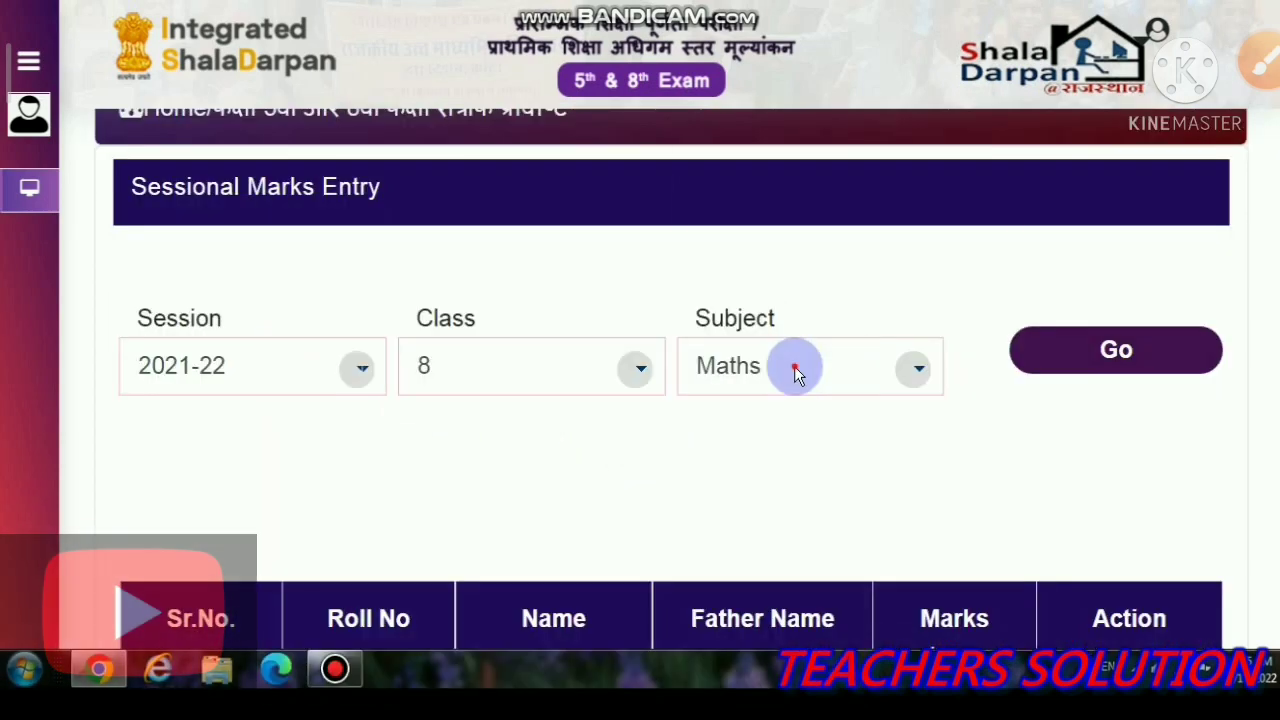
left_click(794, 366)
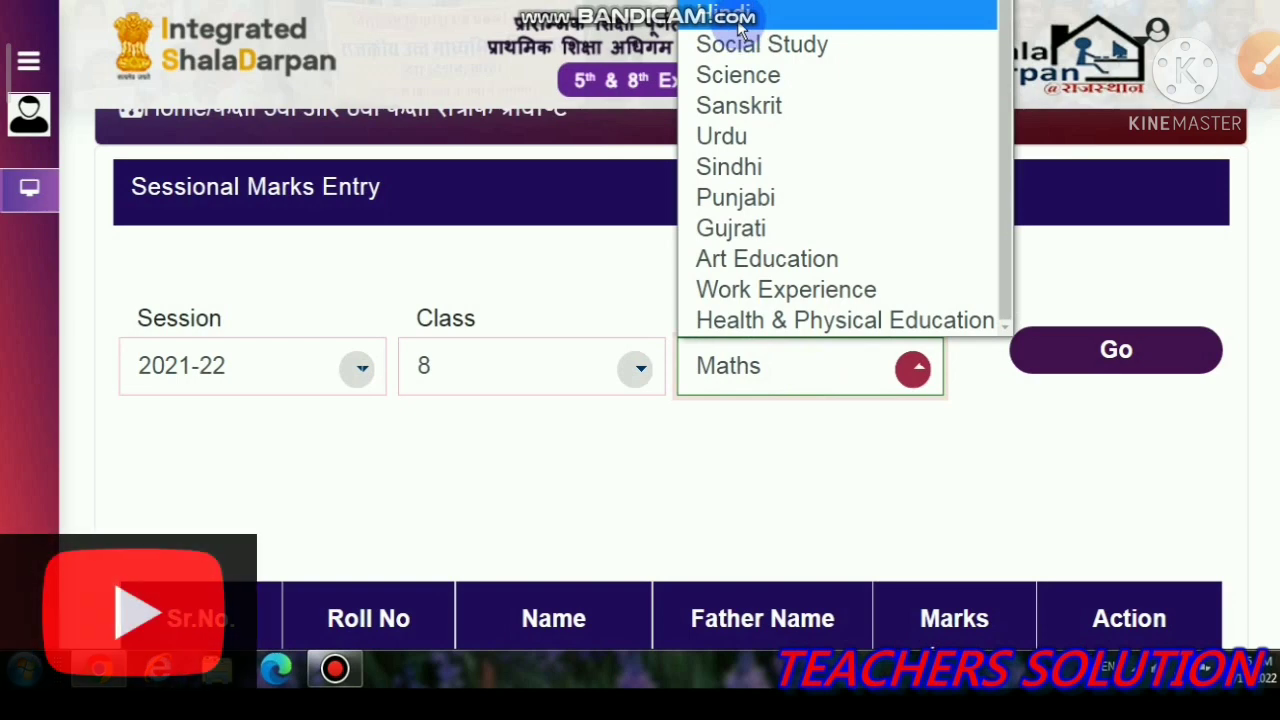
scroll(750, 100, "up", 1)
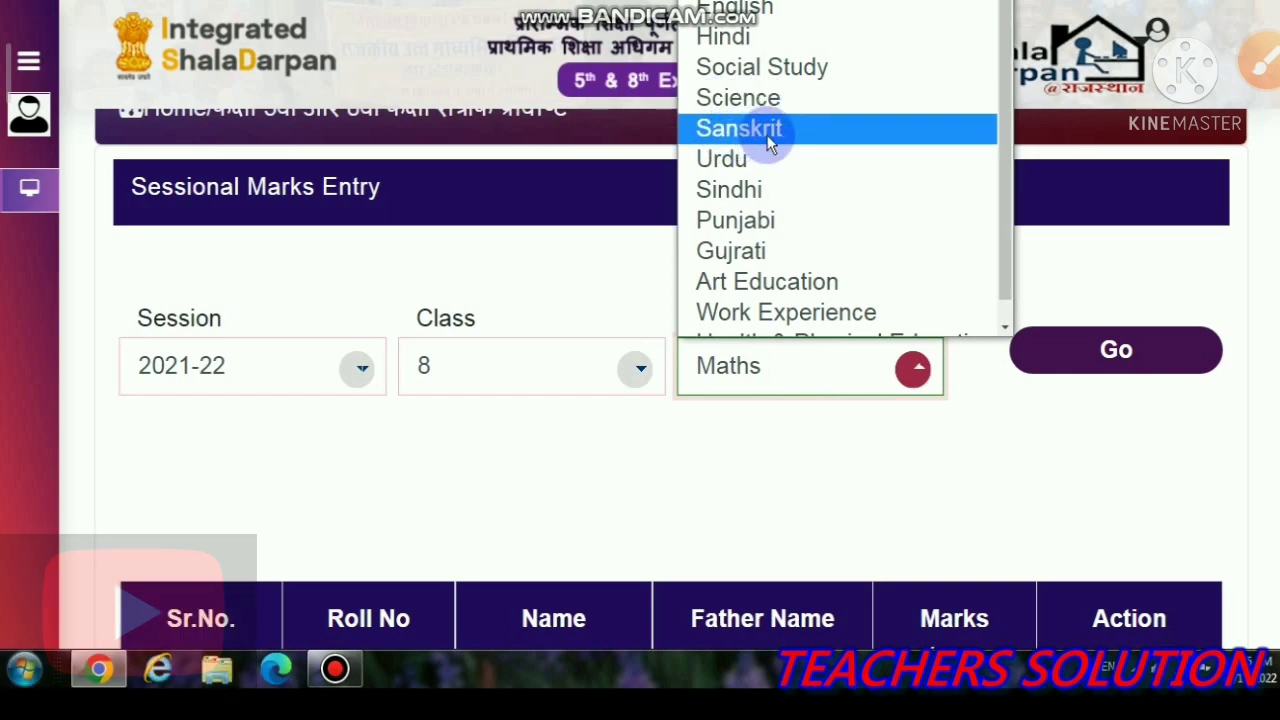
left_click(770, 140)
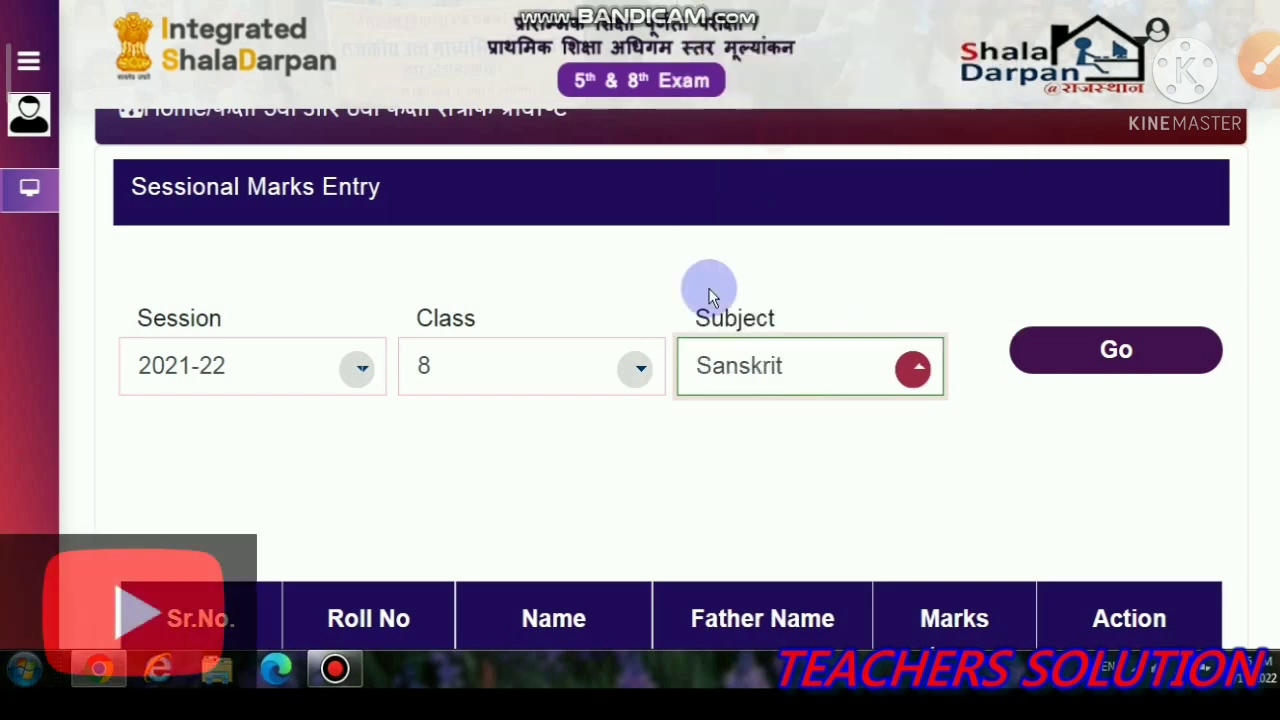
left_click(1140, 358)
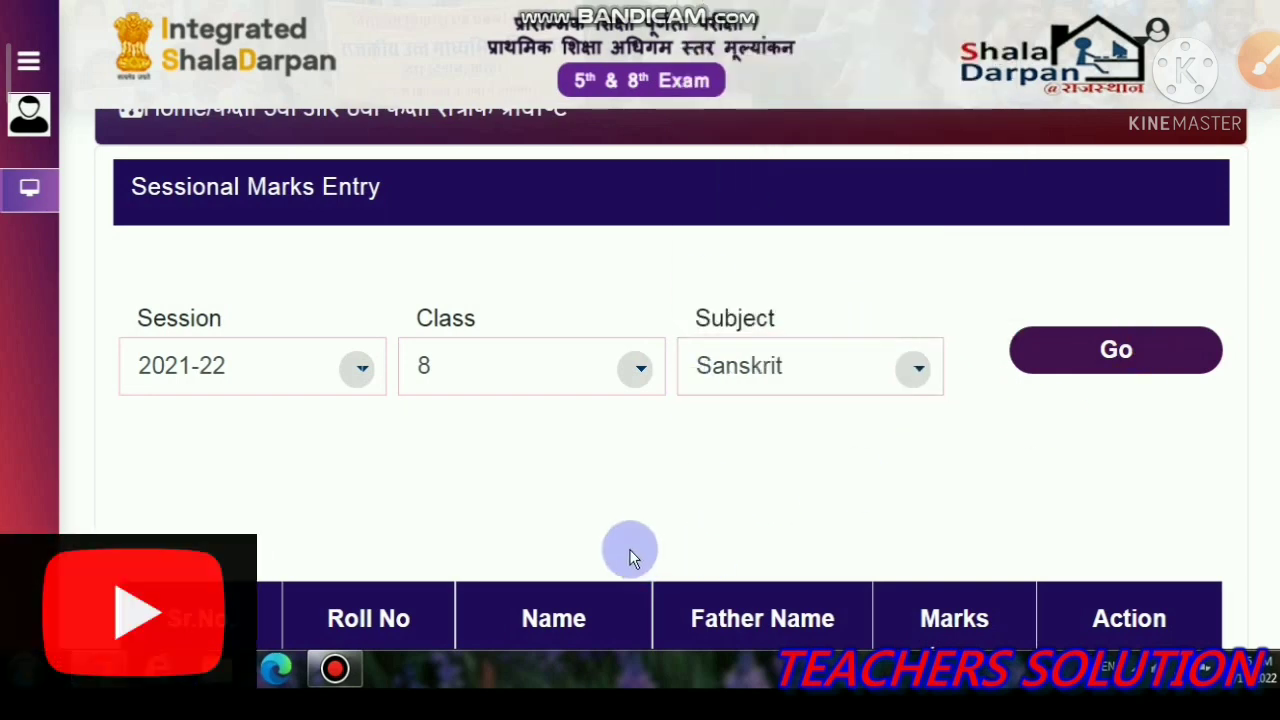
Bring the class 8 Sanskrit student rows into view and open the screen drawing tools to annotate them.
scroll(743, 500, "down", 3)
scroll(745, 490, "down", 1)
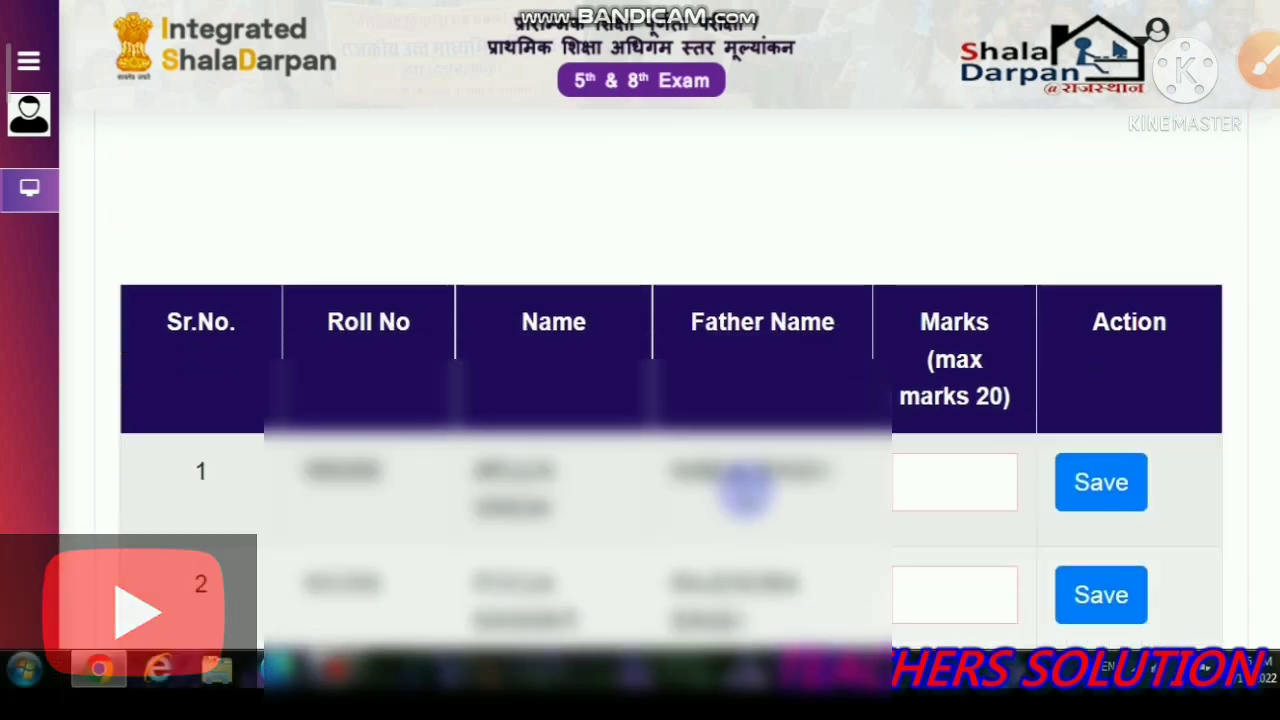
scroll(745, 490, "up", 1)
scroll(740, 490, "down", 2)
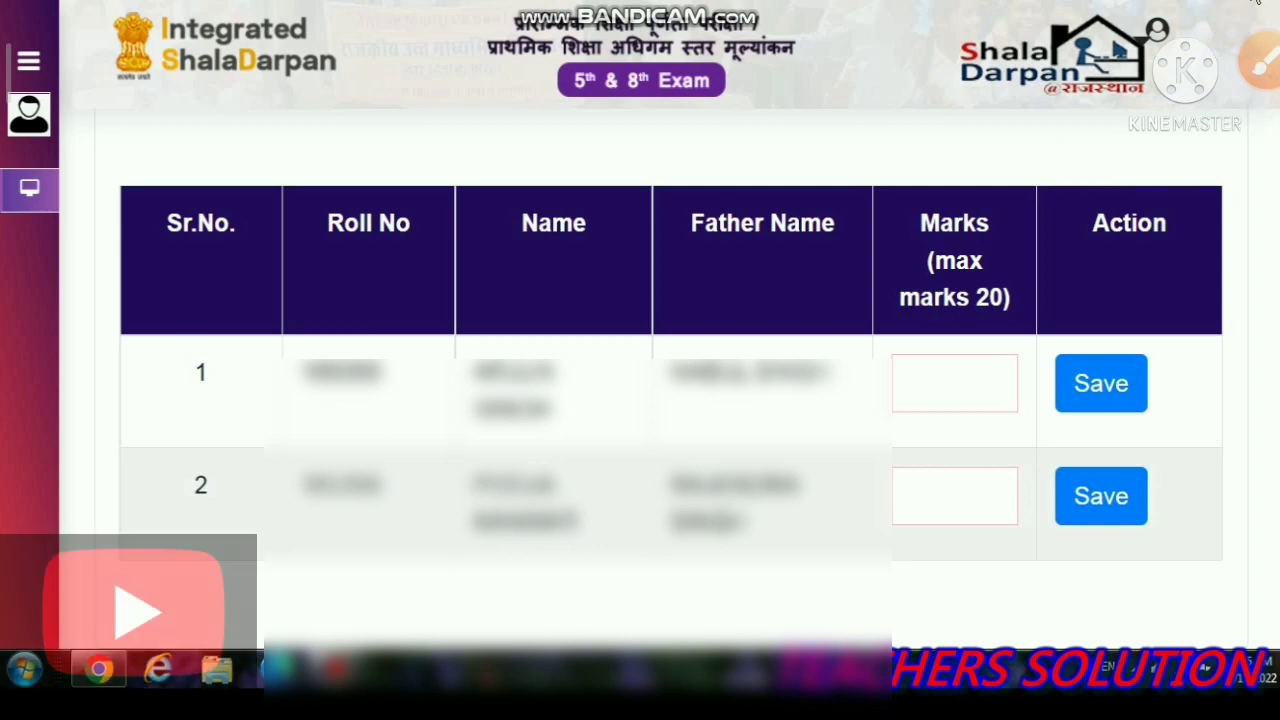
left_click(1254, 2)
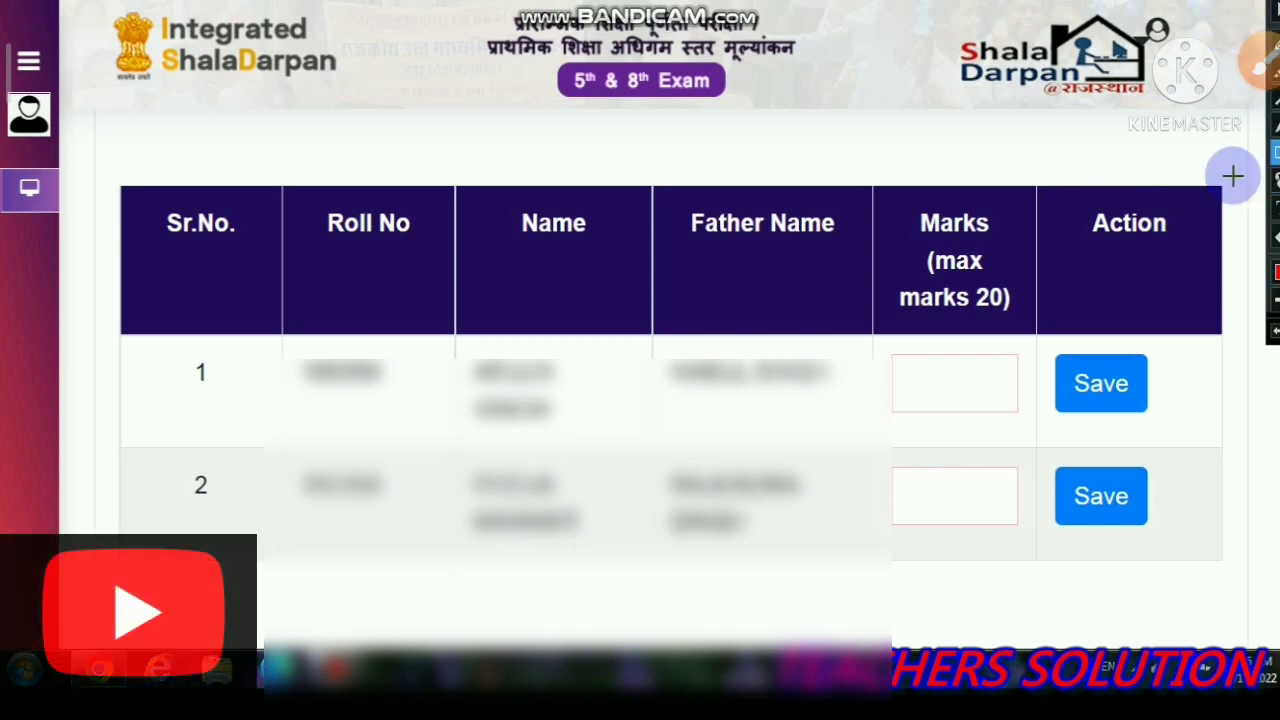